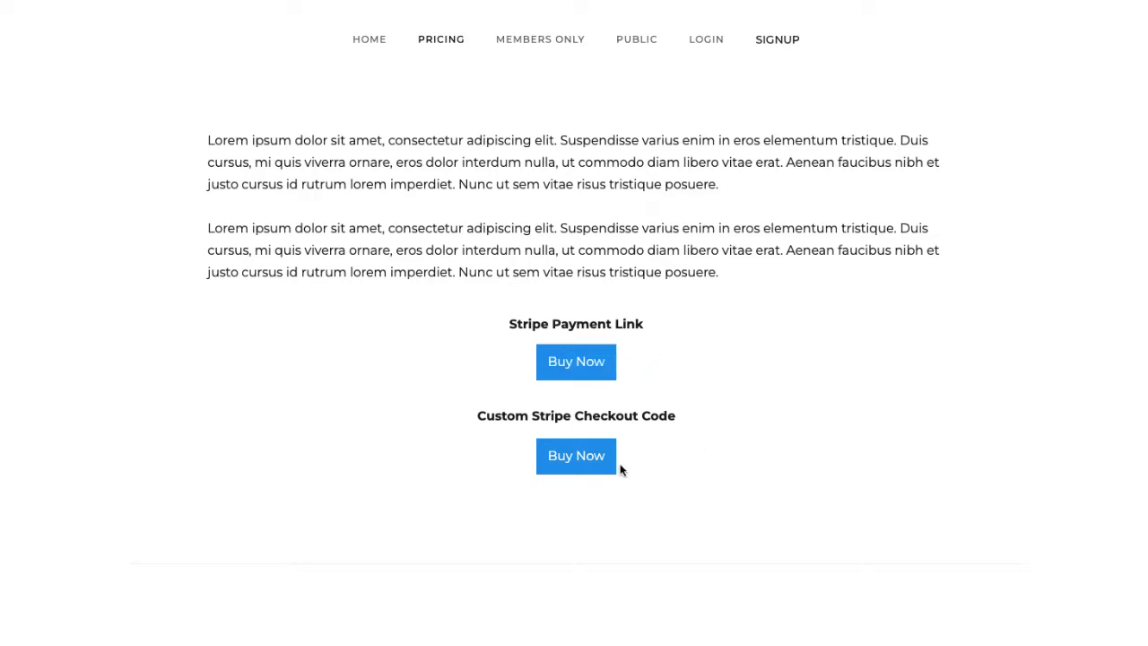
# - Preview the €100.00 Stripe Payment Link checkout, comparing Bancontact and iDEAL, then go back
pyautogui.click(607, 373)
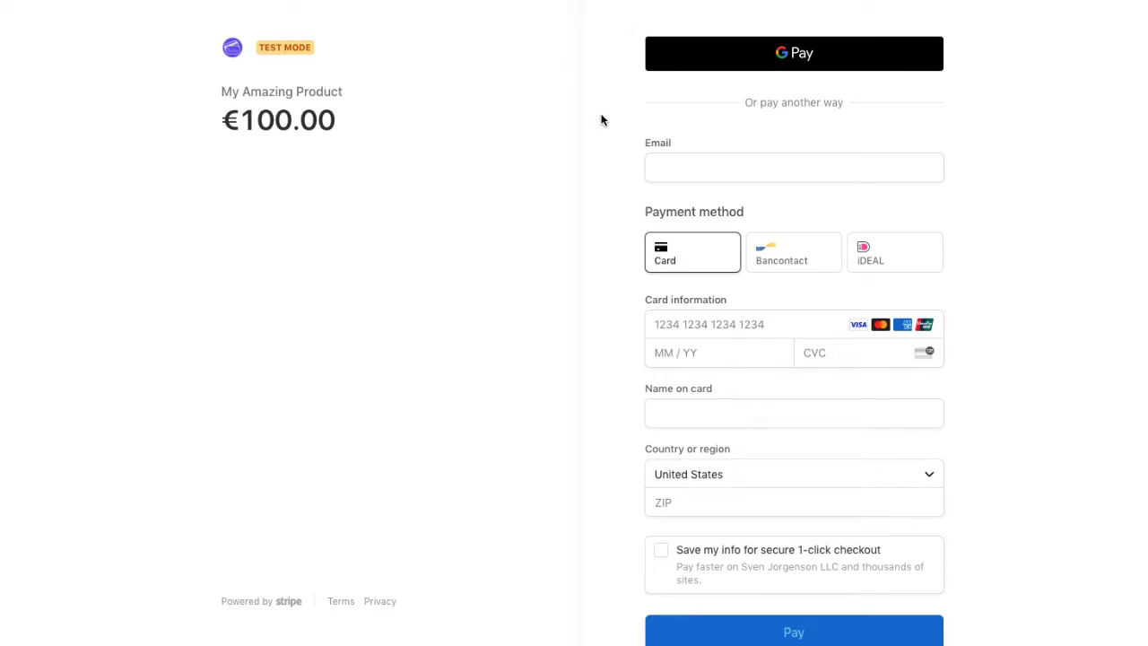
pyautogui.click(796, 252)
pyautogui.click(888, 251)
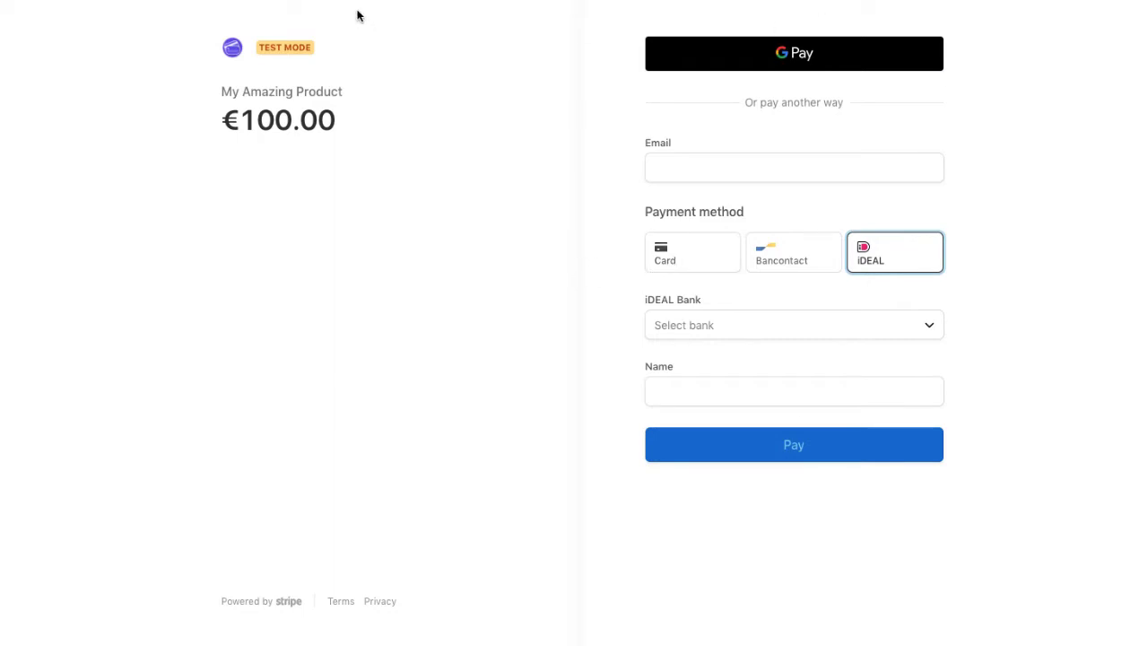
pyautogui.hotkey('alt', 'Left')
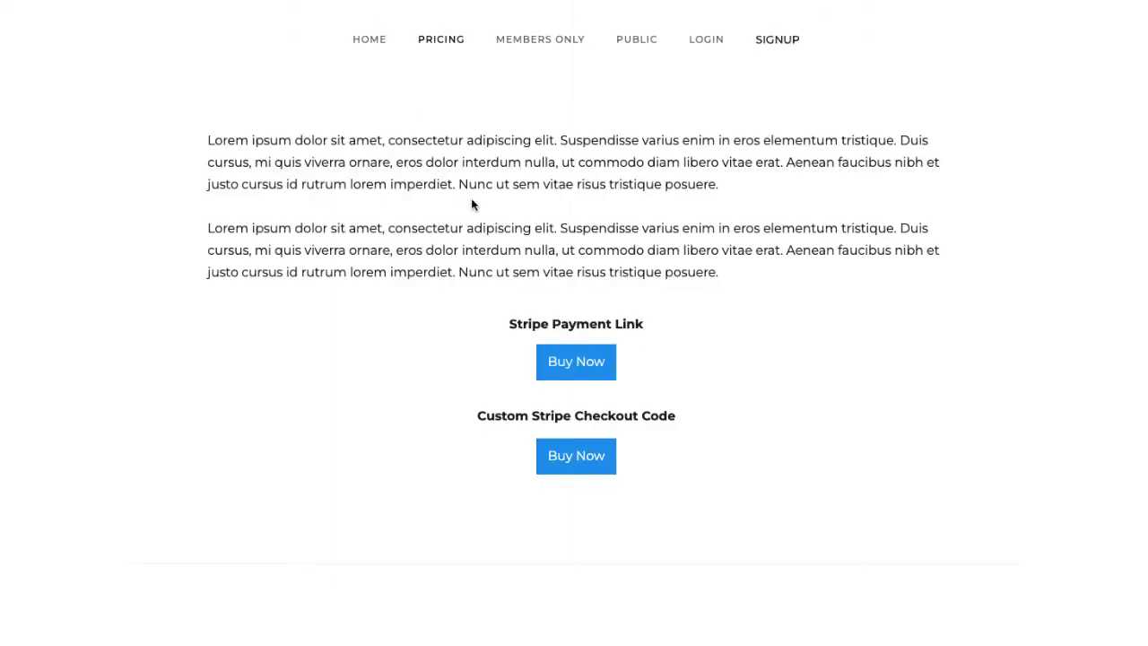
# - Preview the custom-code Buy Now checkout, toggling between iDEAL and Bancontact
pyautogui.click(590, 457)
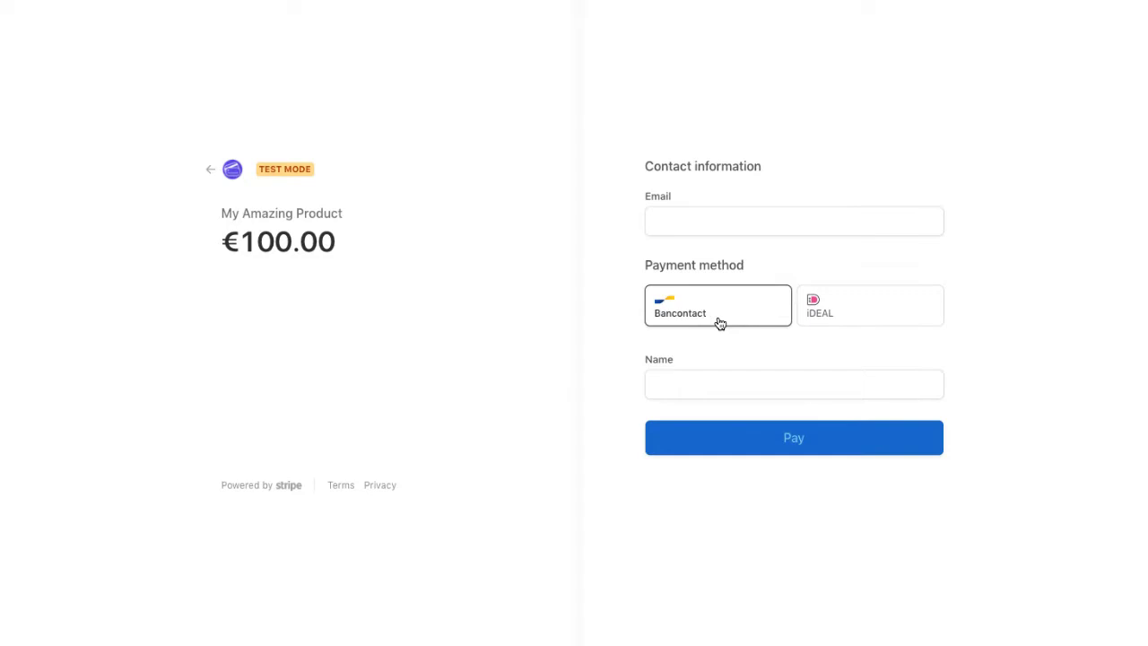
pyautogui.click(885, 313)
pyautogui.click(772, 307)
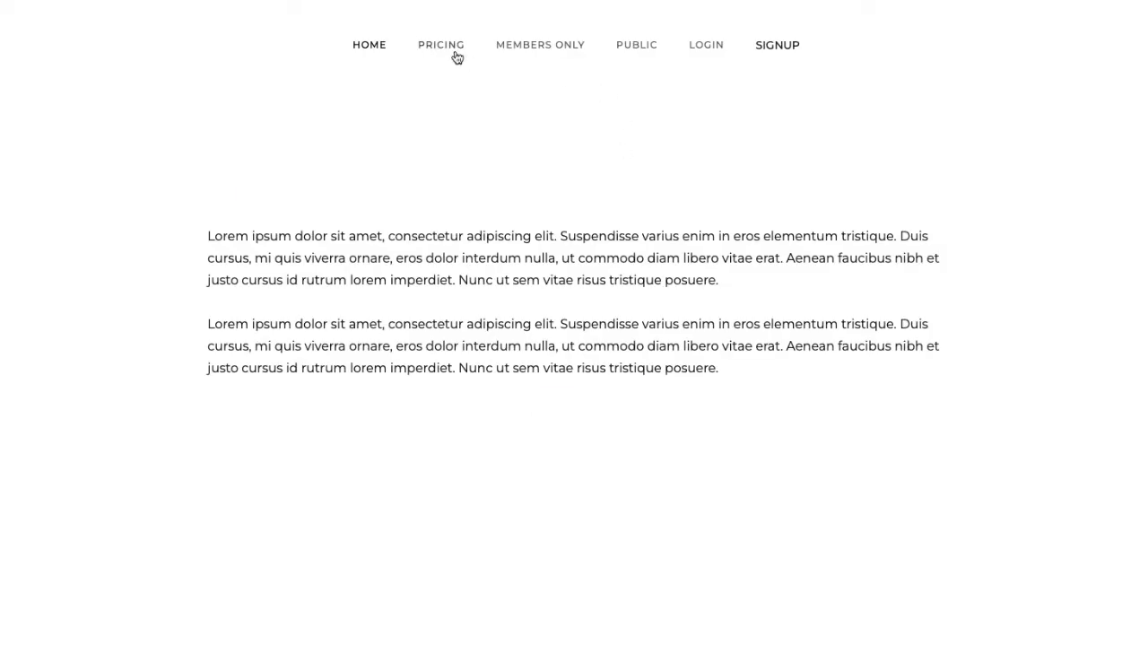
# - Start the Stripe Payment Link checkout from Pricing and choose Bancontact
pyautogui.click(453, 49)
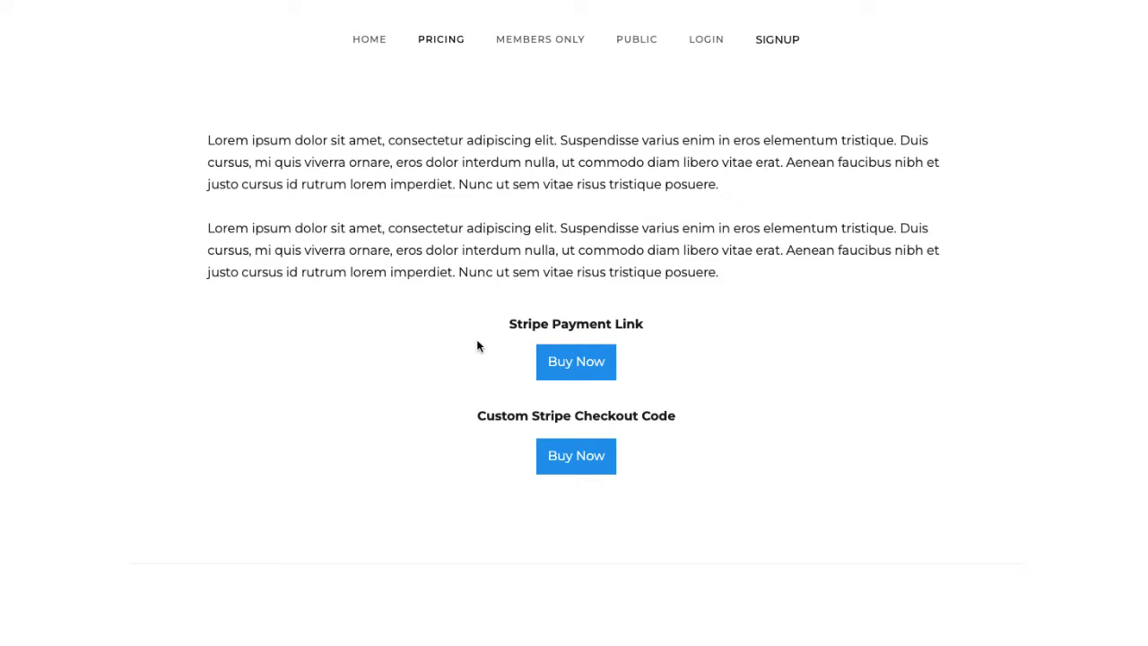
pyautogui.click(558, 362)
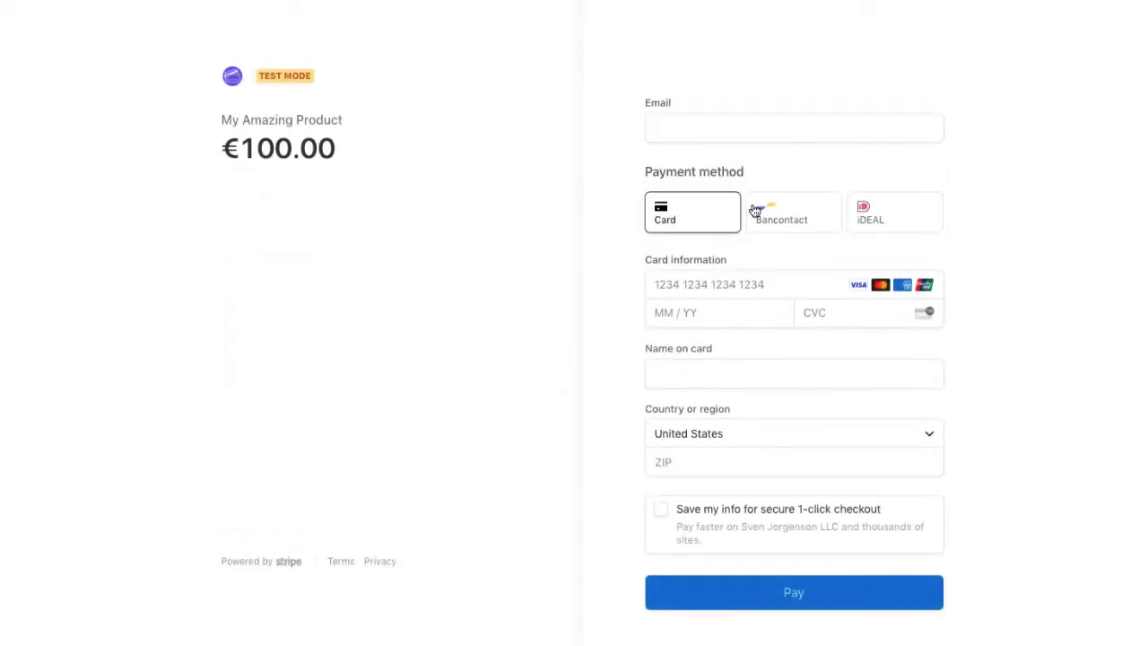
pyautogui.click(781, 259)
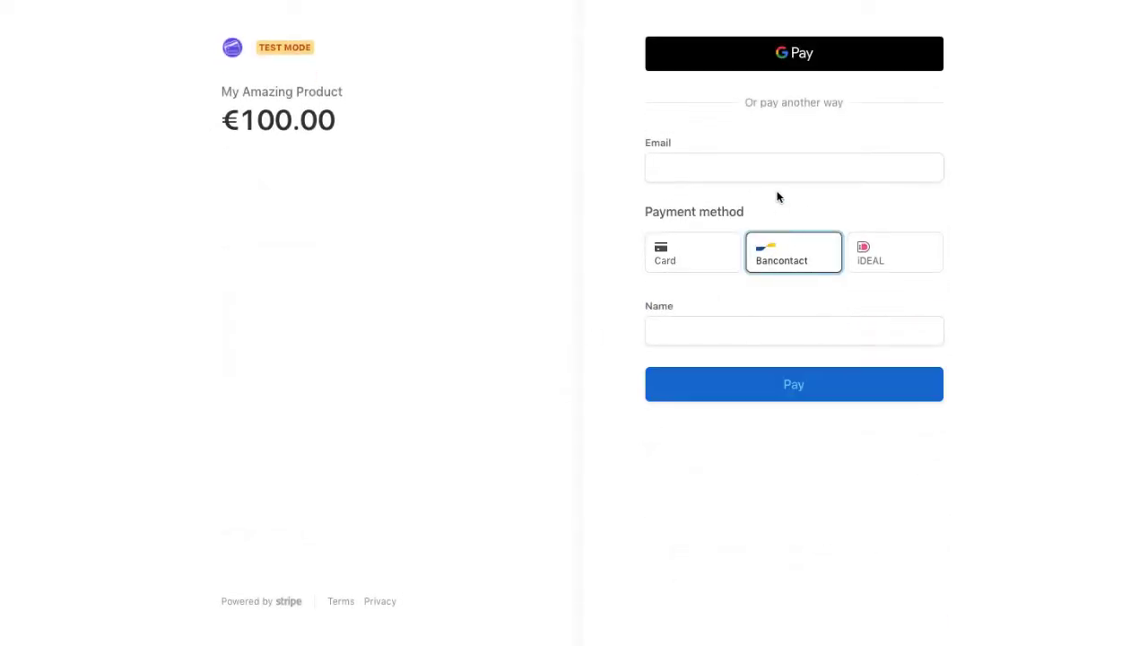
# - Enter the test customer's e-mail and full name and submit the €100.00 payment
pyautogui.click(760, 172)
pyautogui.write('adam@tet.')
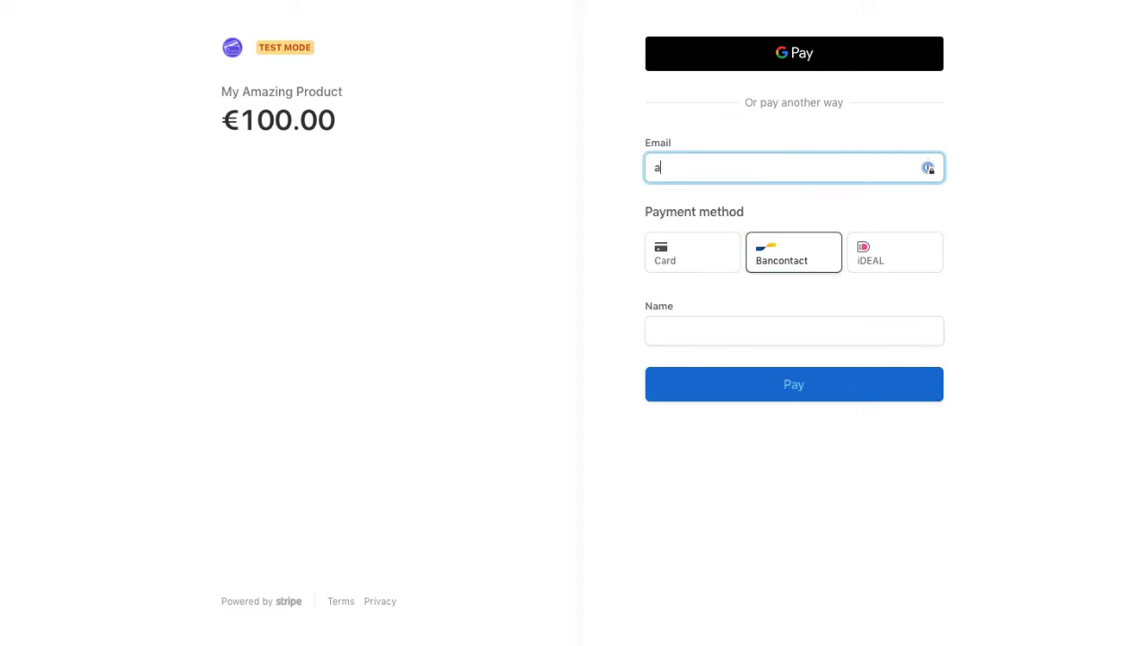
pyautogui.press('BackSpace')
pyautogui.press('BackSpace')
pyautogui.write('st.com')
pyautogui.press('Tab')
pyautogui.press('Tab')
pyautogui.write('Adam Test')
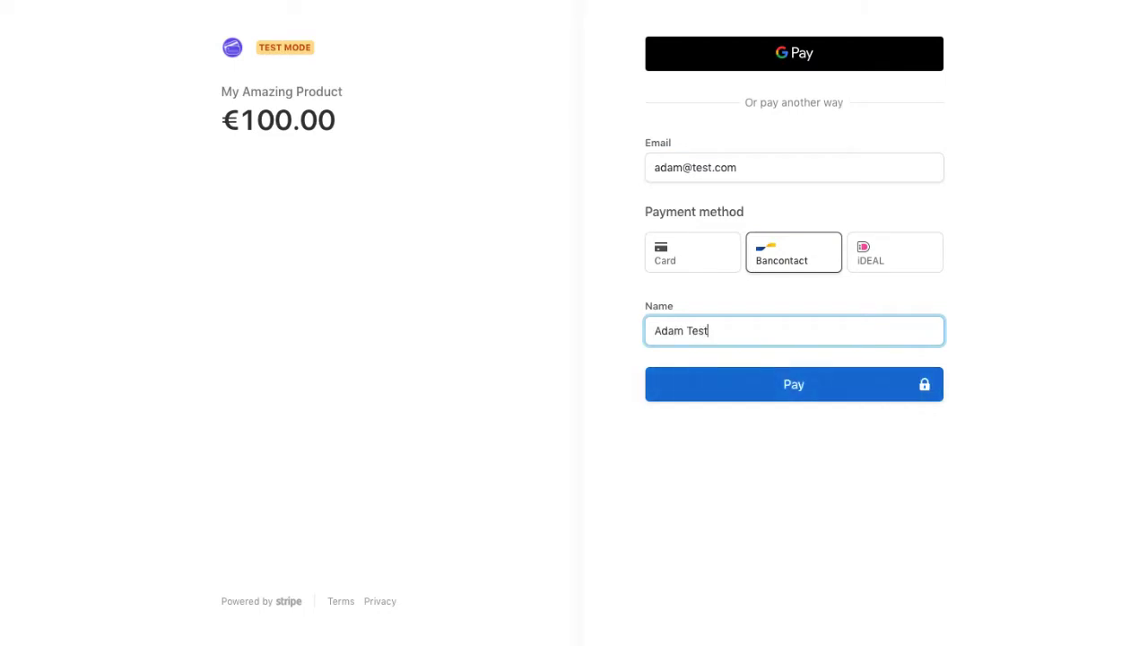
pyautogui.click(790, 383)
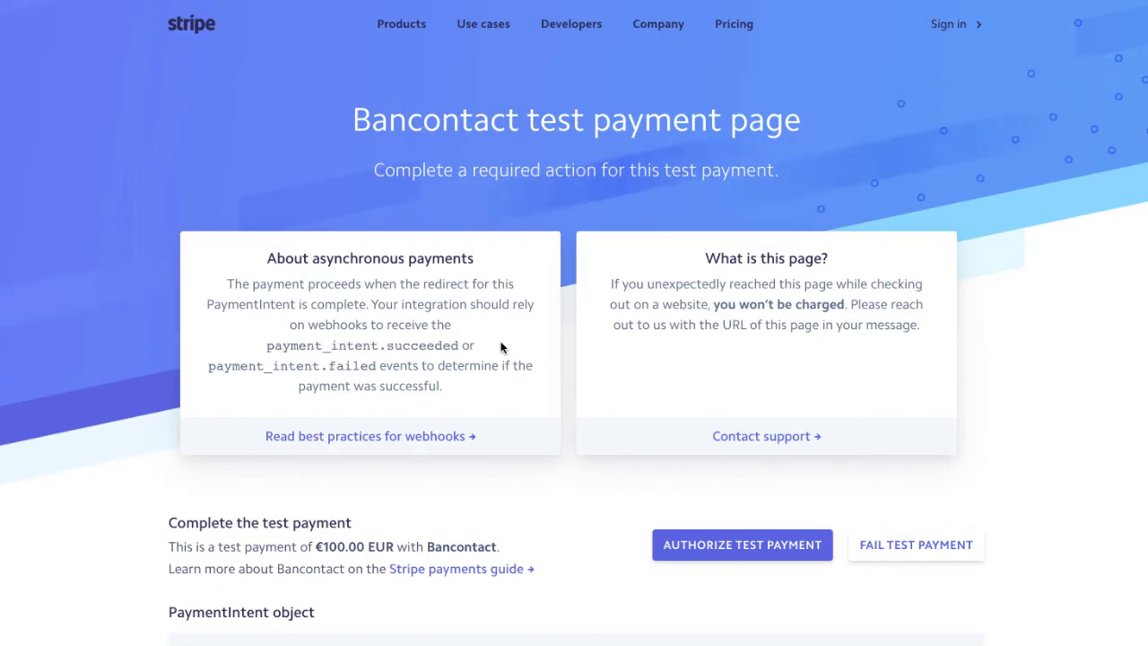
# - Authorize the €100.00 Bancontact test payment
pyautogui.click(728, 544)
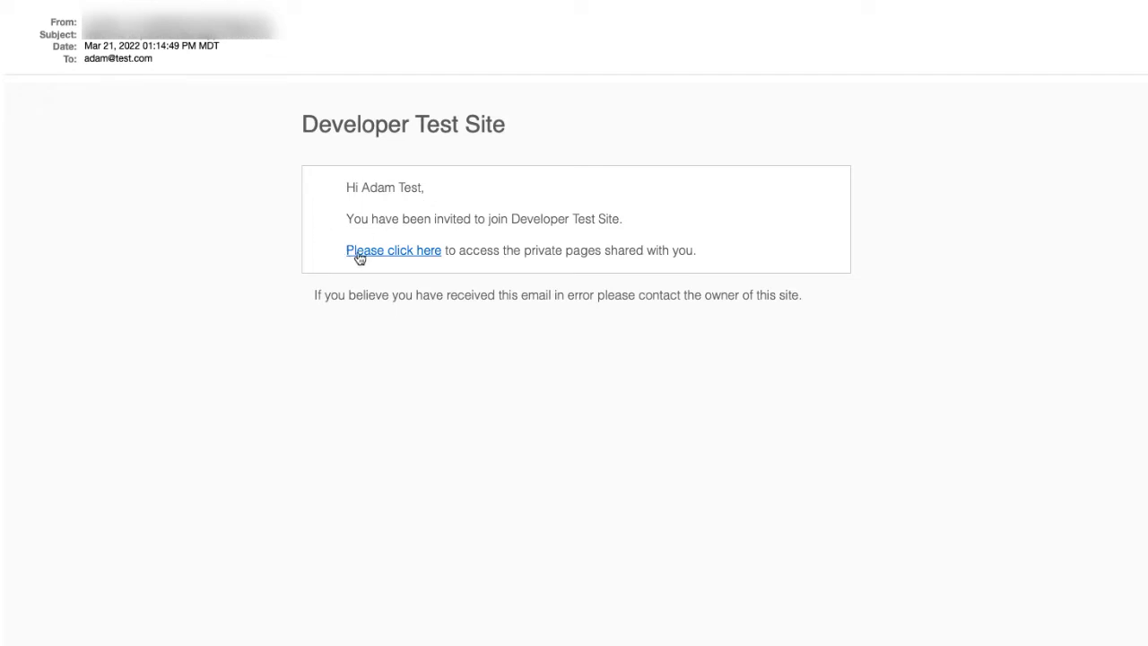
# - Accept the site invitation and re-enter the member's full name
pyautogui.click(362, 256)
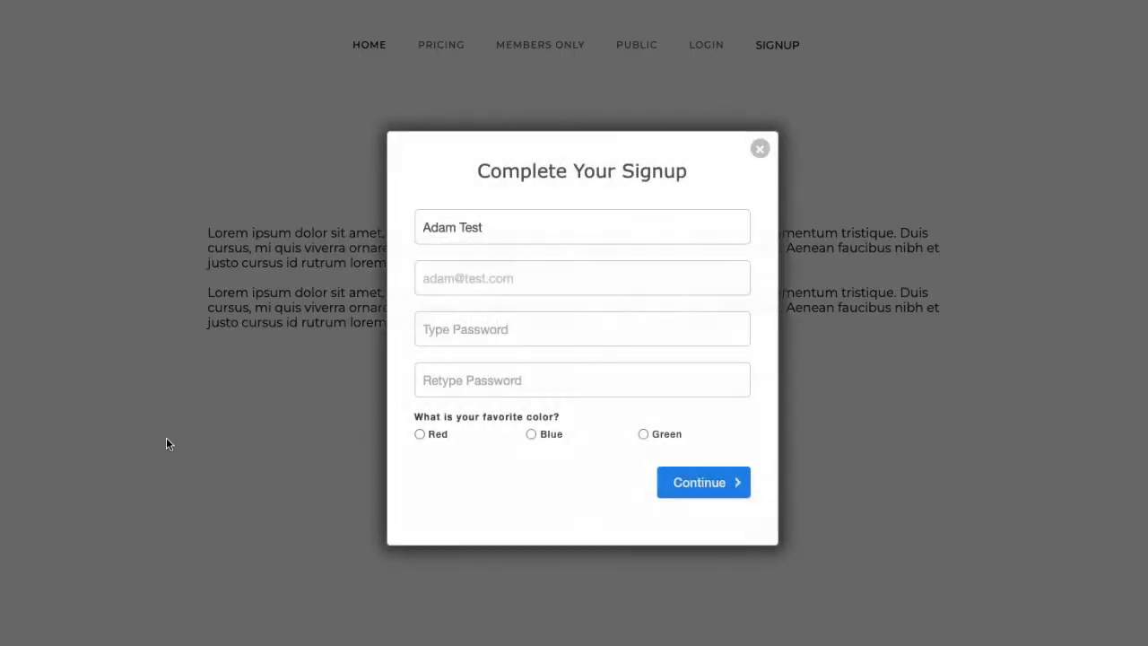
pyautogui.click(494, 226)
pyautogui.moveTo(494, 226); pyautogui.dragTo(403, 228)
pyautogui.press('BackSpace')
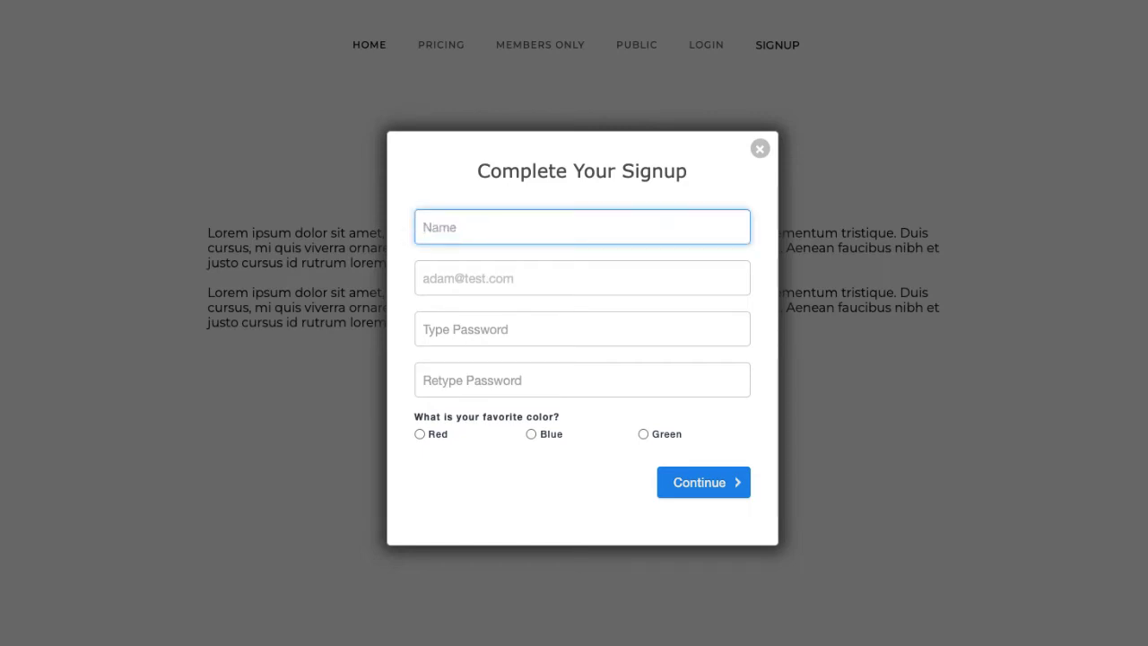
pyautogui.write('Adam Test')
# - Set and confirm the account password, choose Red as favourite colour, and submit
pyautogui.click(495, 330)
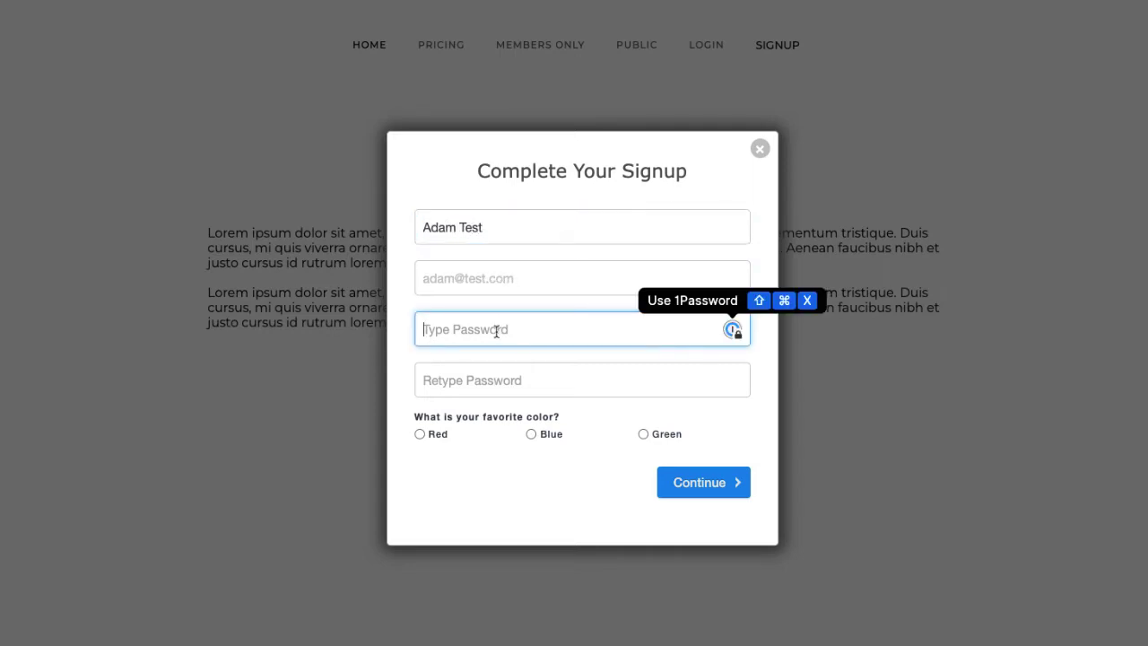
pyautogui.write('password')
pyautogui.press('Tab')
pyautogui.write('password')
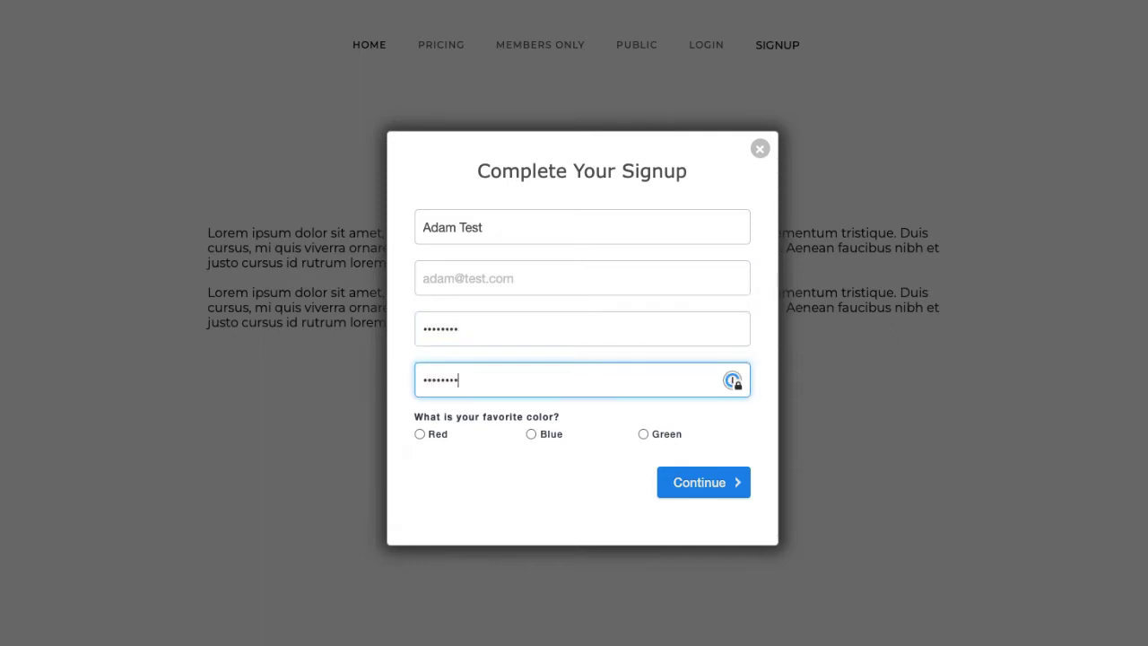
pyautogui.click(467, 517)
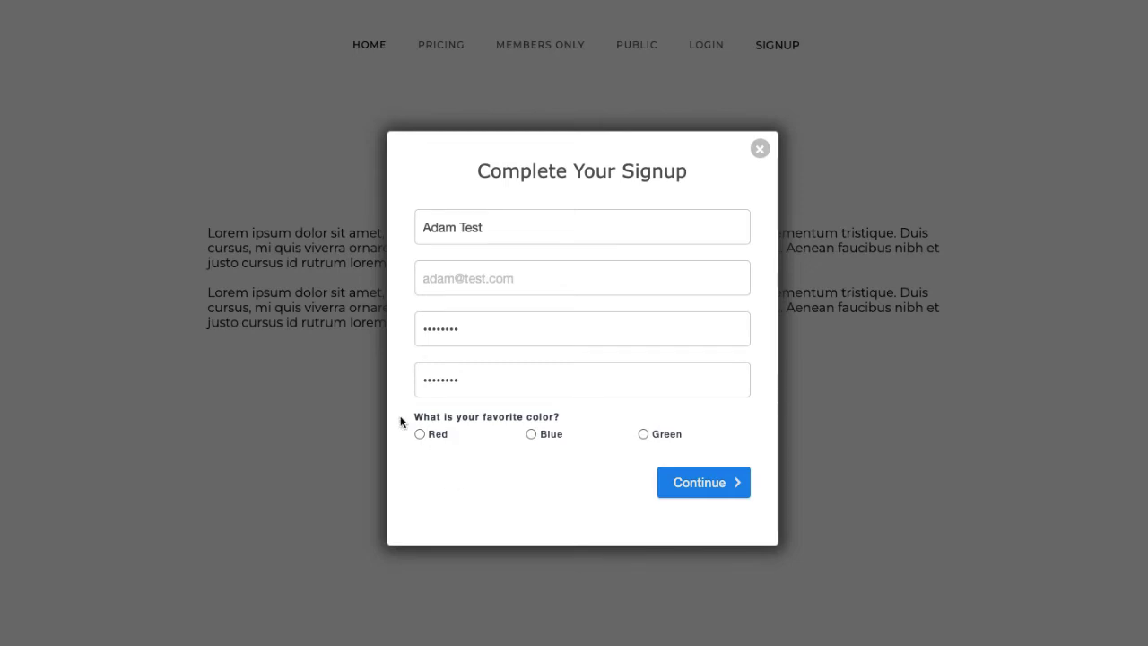
pyautogui.click(419, 434)
pyautogui.click(700, 499)
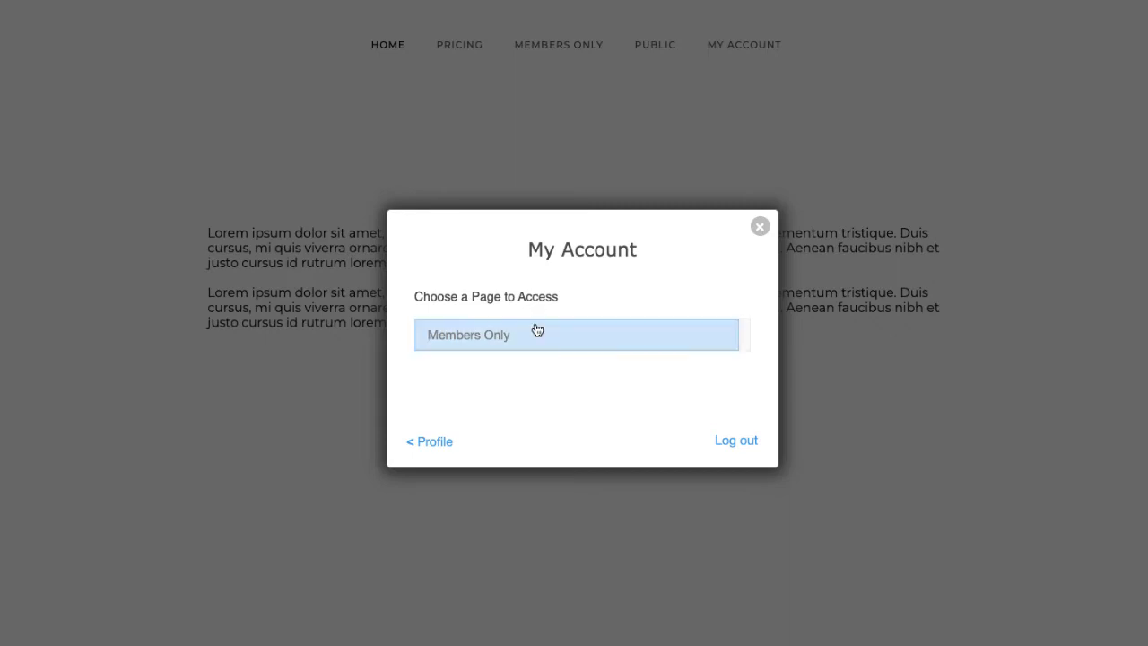
# - Check the billing details show My Amazing Product at 100.00 EUR, then log out
pyautogui.click(430, 440)
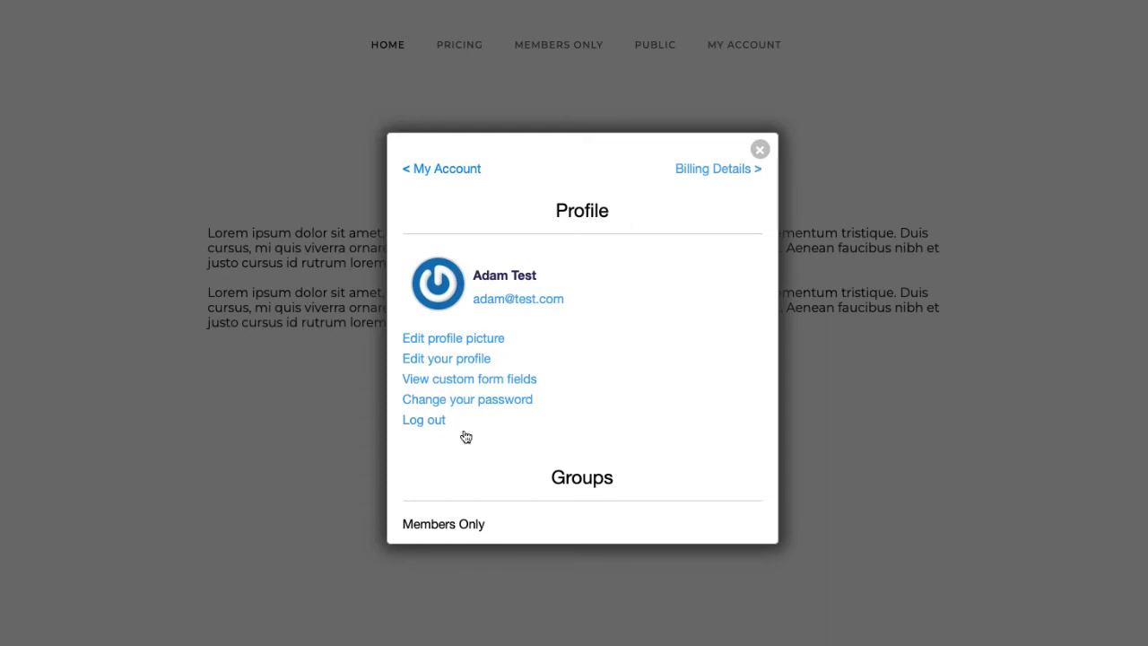
pyautogui.click(727, 170)
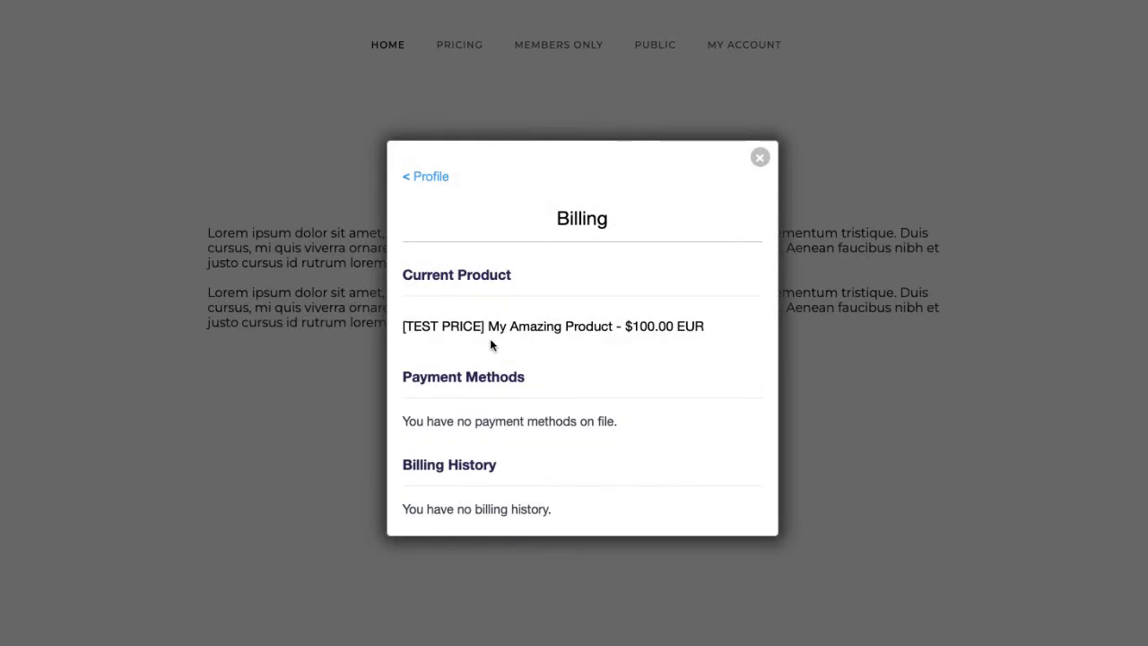
pyautogui.click(443, 178)
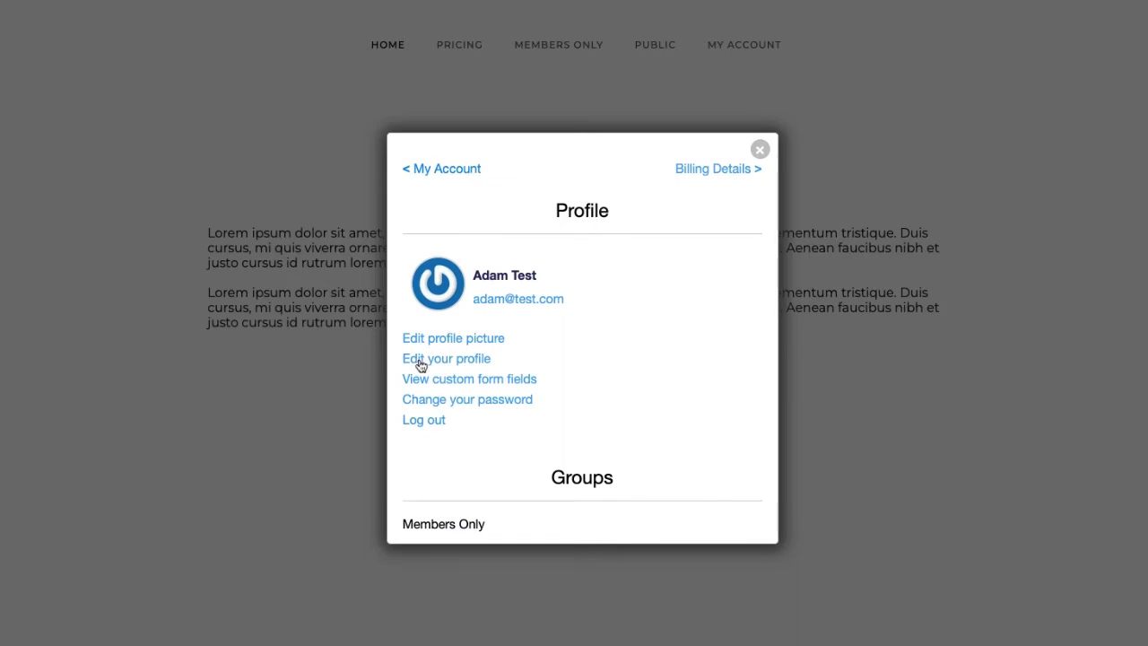
pyautogui.click(423, 420)
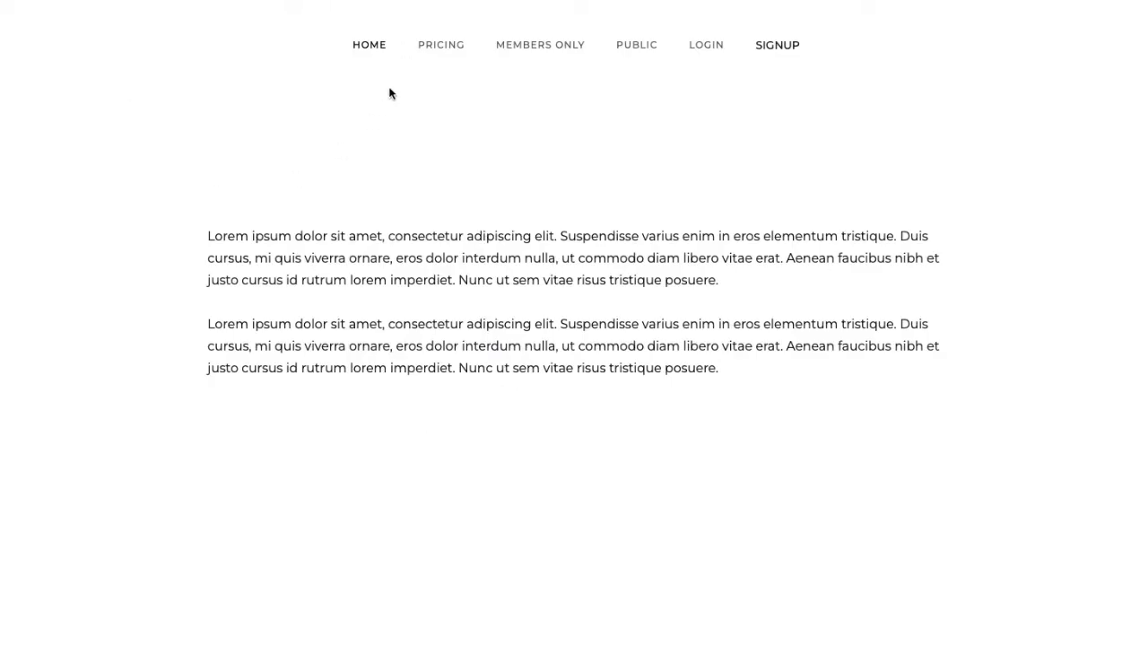
# - Start the custom-code Buy Now checkout, dismiss the login prompt, and choose Bancontact
pyautogui.click(438, 49)
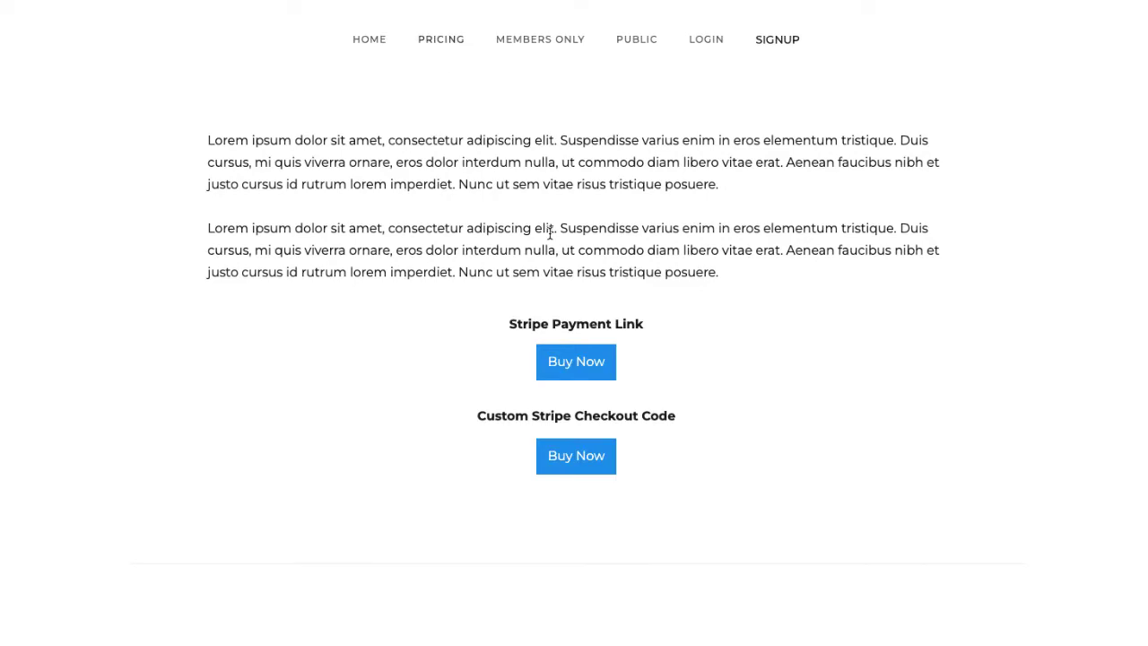
pyautogui.click(570, 465)
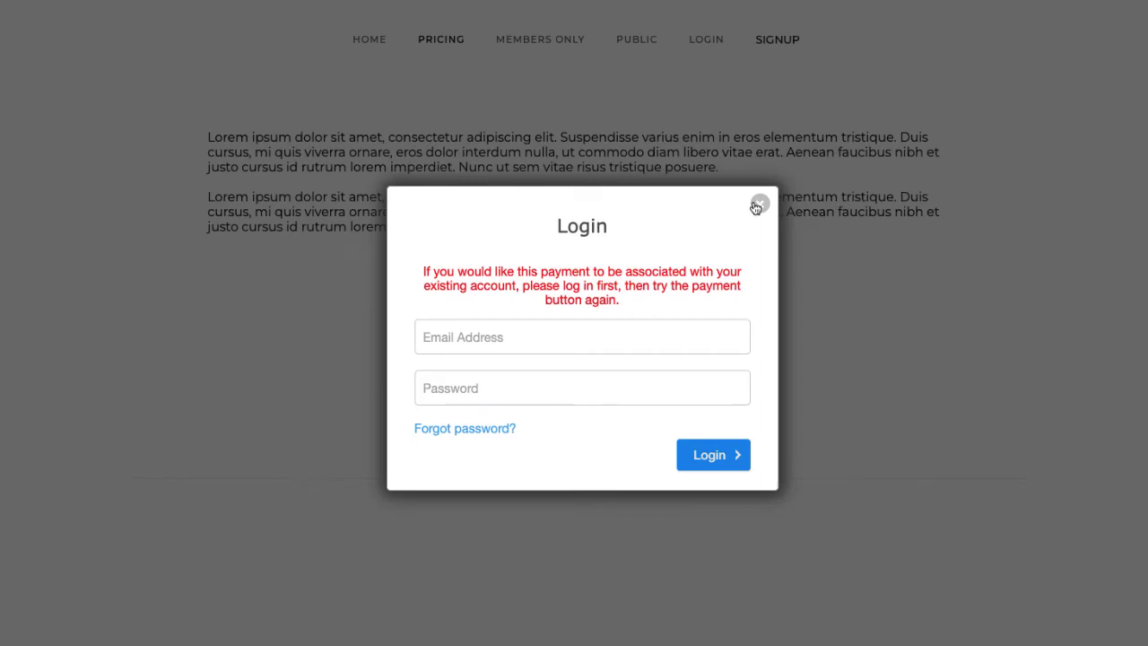
pyautogui.click(758, 204)
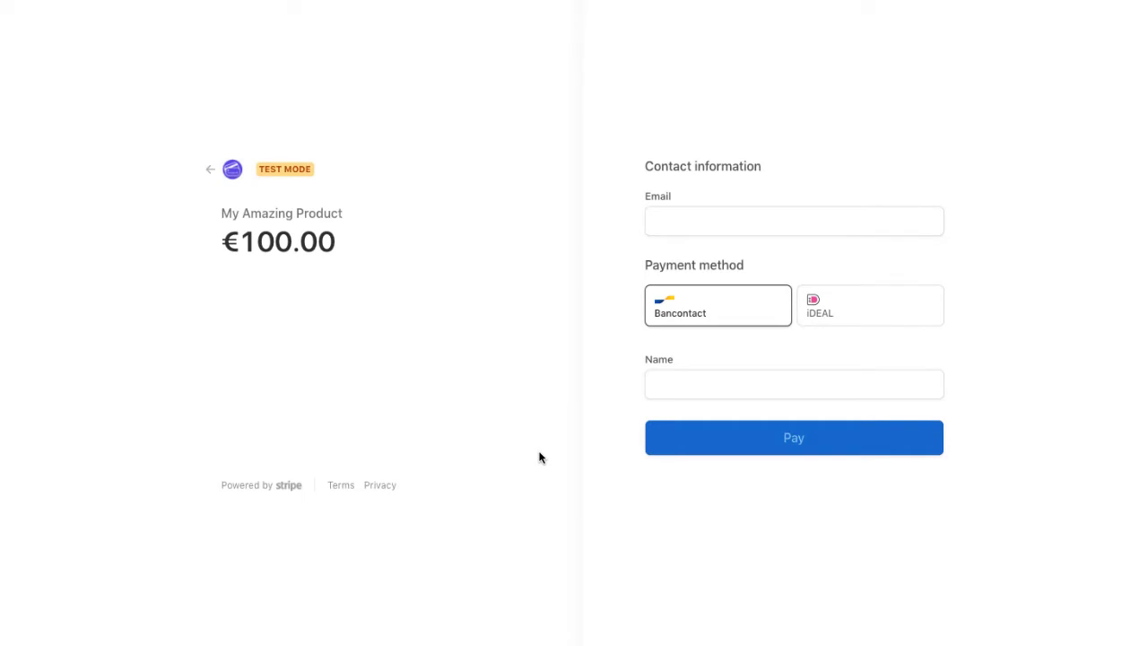
pyautogui.click(830, 313)
pyautogui.click(717, 321)
# - Enter the new customer's e-mail and full name and submit the €100.00 payment
pyautogui.click(727, 226)
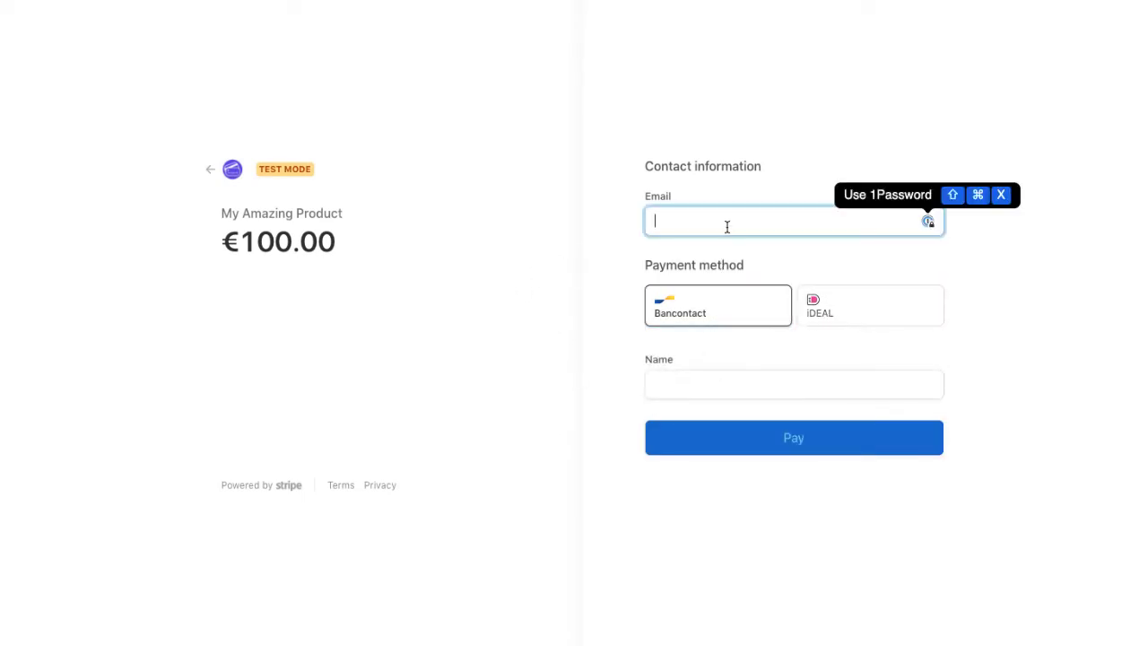
pyautogui.write('eve@tets.c')
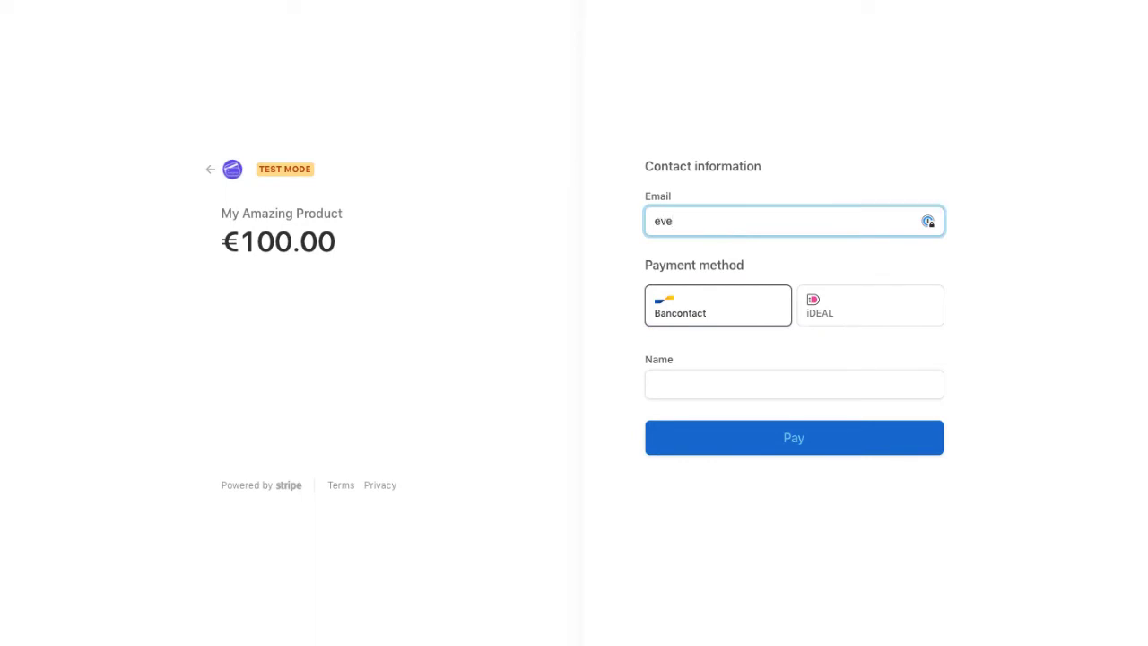
pyautogui.press('BackSpace')
pyautogui.press('BackSpace')
pyautogui.press('BackSpace')
pyautogui.press('BackSpace')
pyautogui.write('st.com')
pyautogui.press('Tab')
pyautogui.press('Tab')
pyautogui.write('Eve Test')
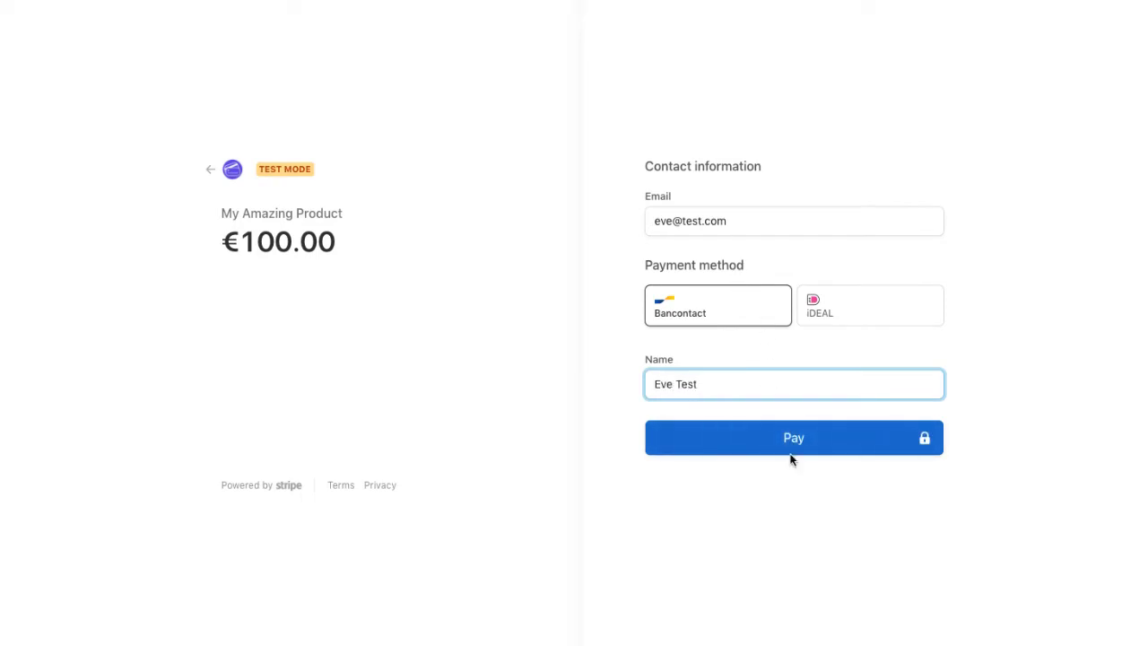
pyautogui.click(790, 439)
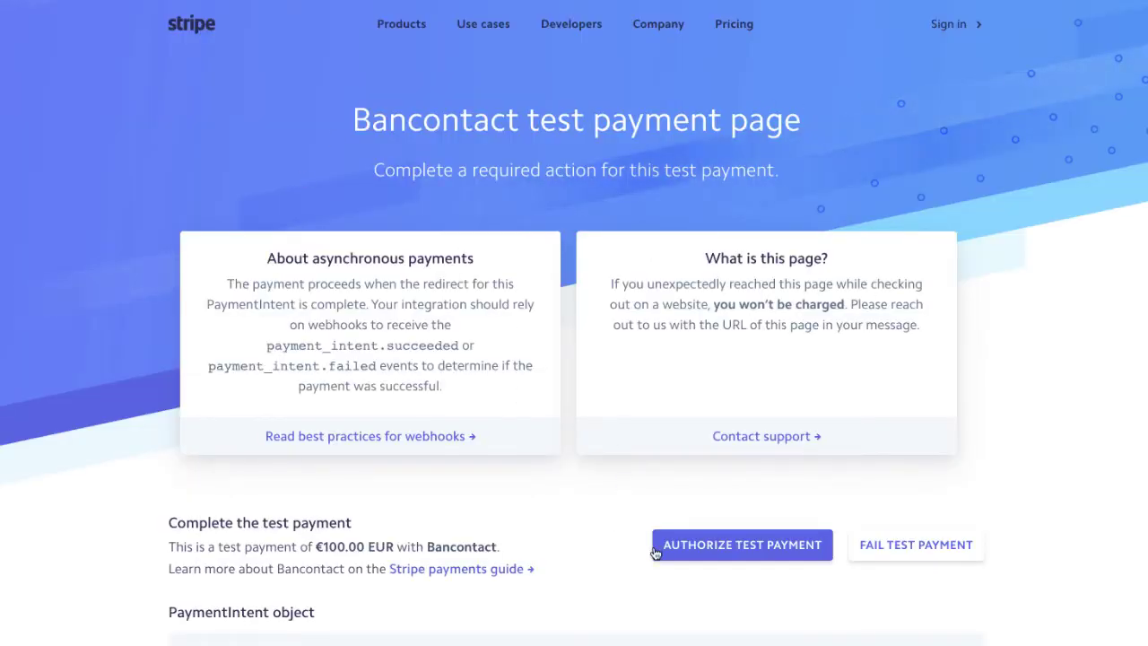
# - Authorize the test payment, then sign up with a confirmed password and Blue as favourite colour
pyautogui.click(682, 553)
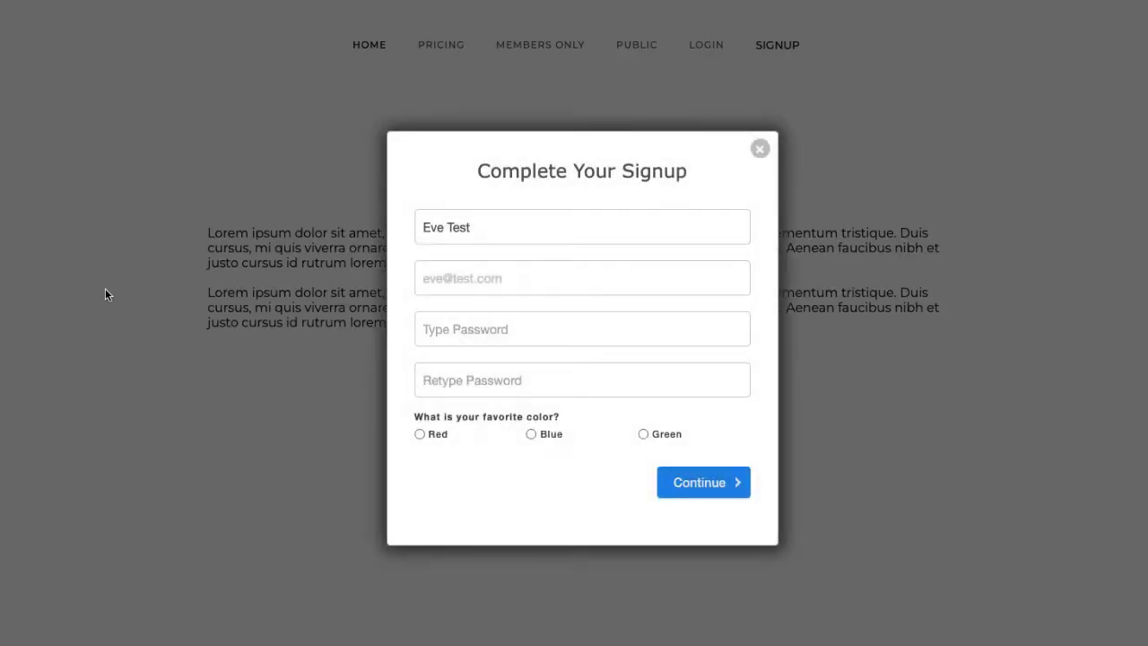
pyautogui.click(425, 330)
pyautogui.write('password')
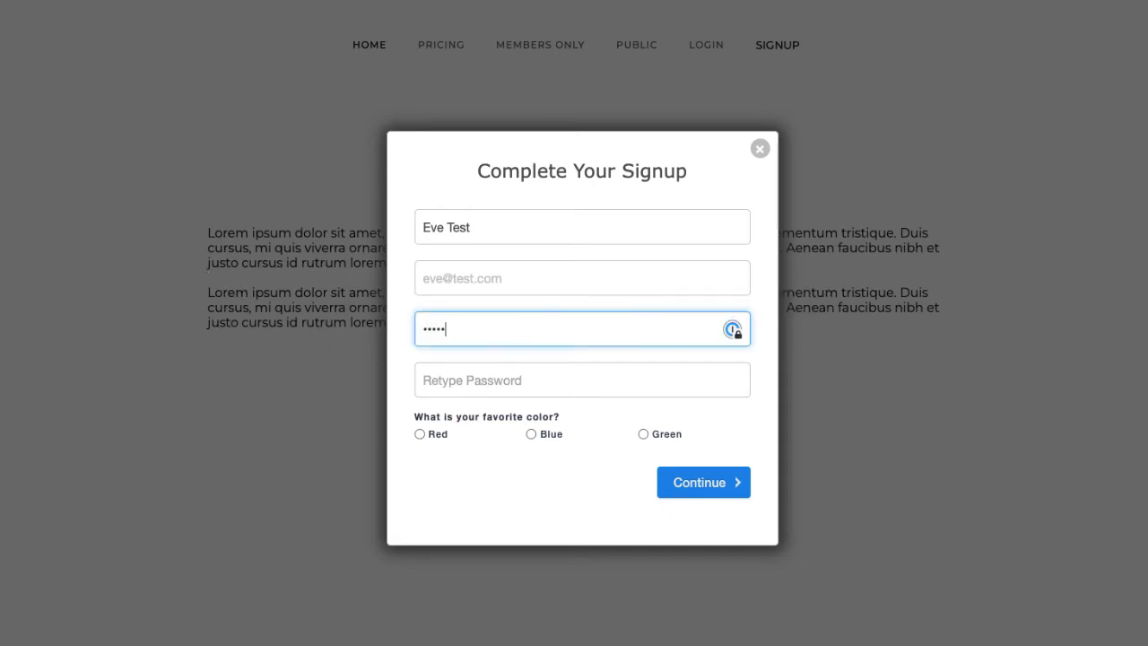
pyautogui.press('Tab')
pyautogui.write('password')
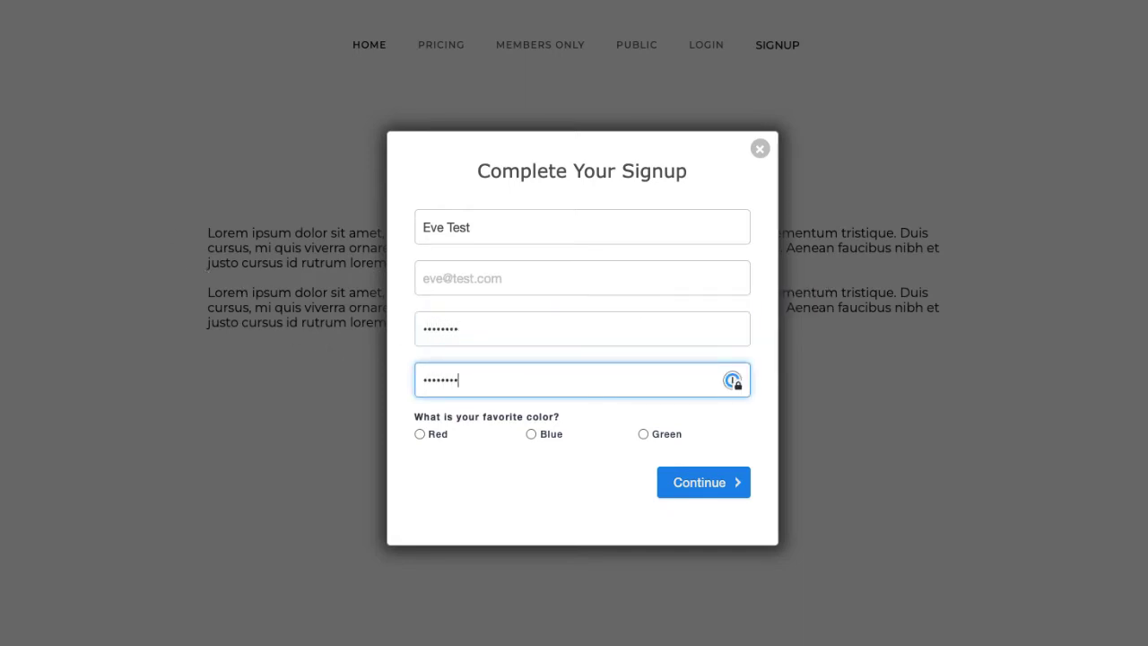
pyautogui.click(531, 434)
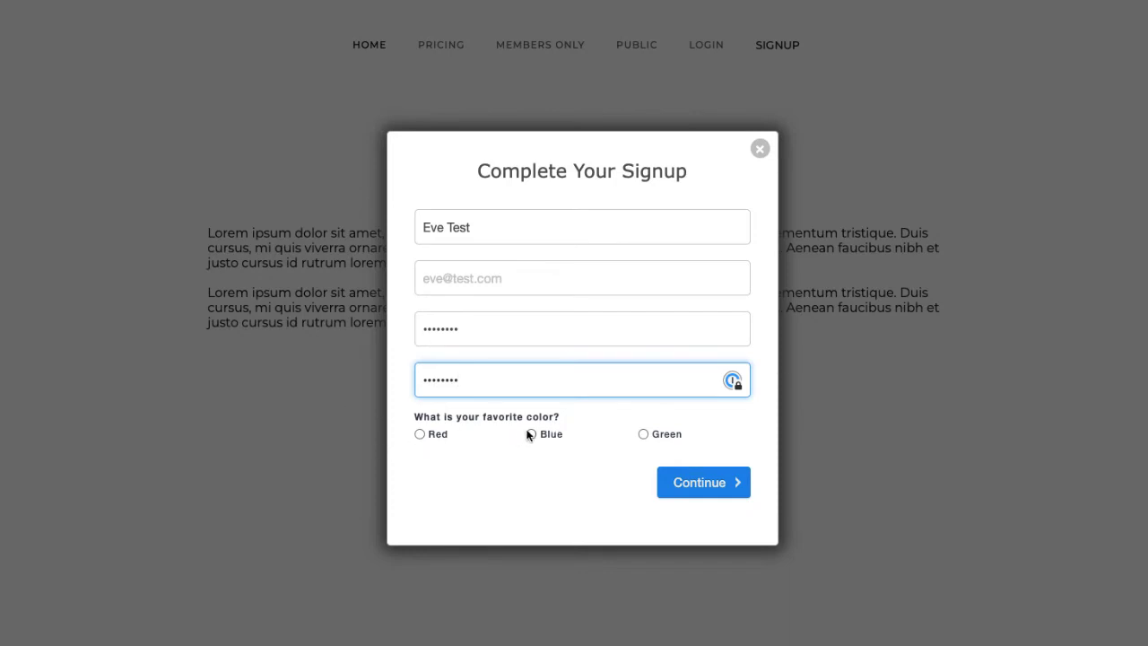
pyautogui.click(687, 484)
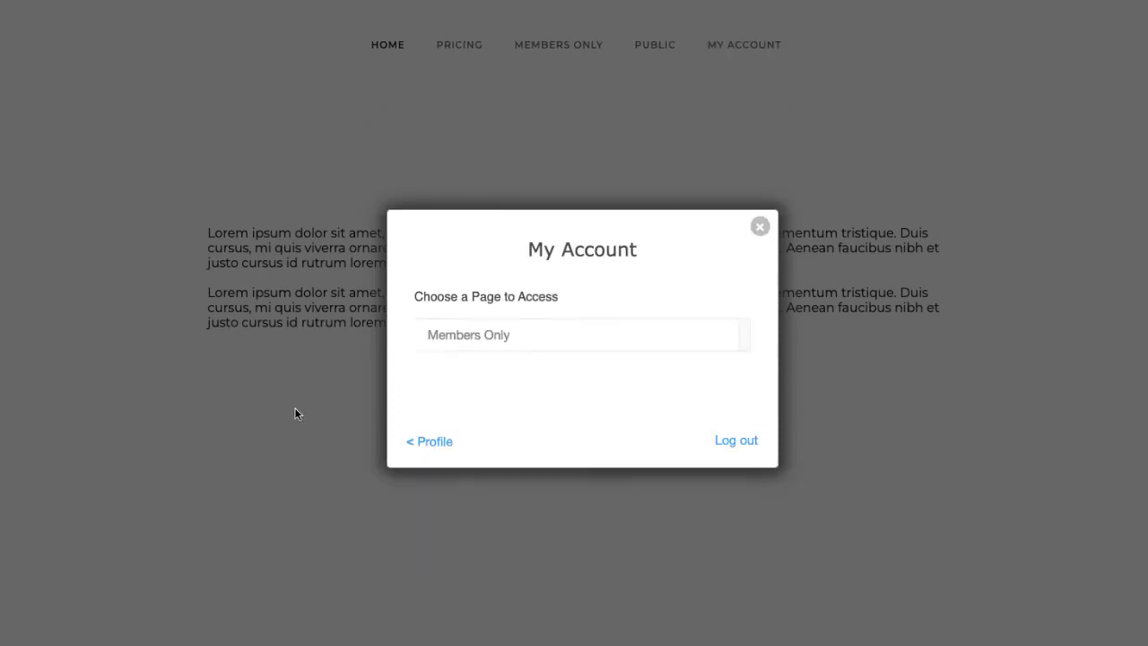
# - Review the Stripe billing portal showing no payment method or invoices, then return to the site
pyautogui.click(432, 442)
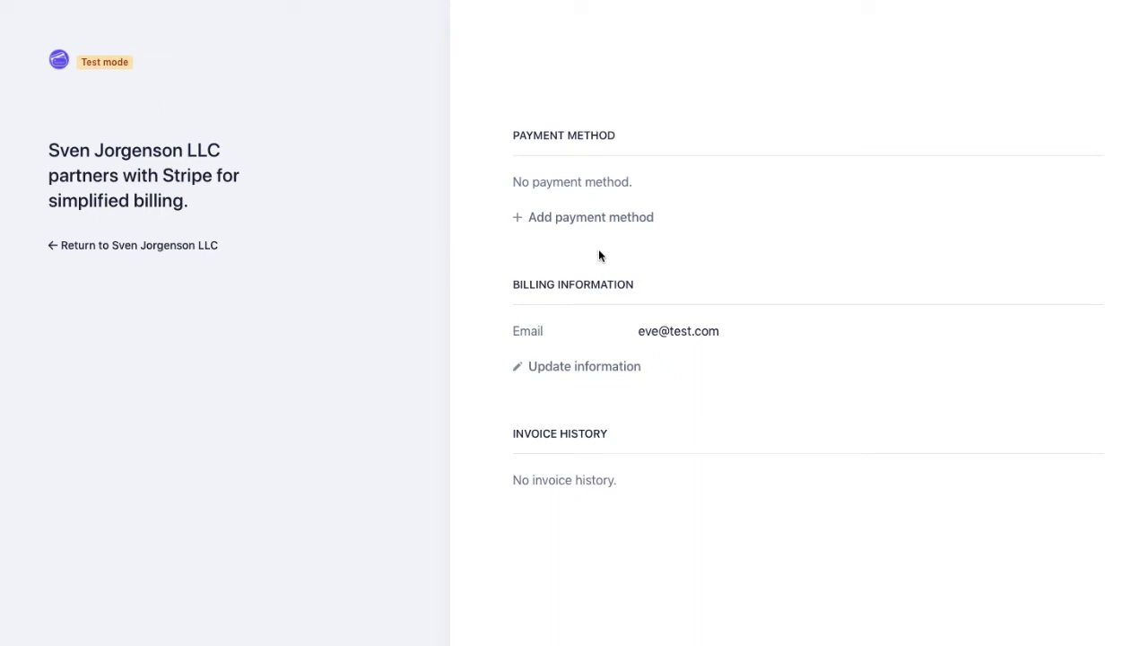
pyautogui.click(141, 246)
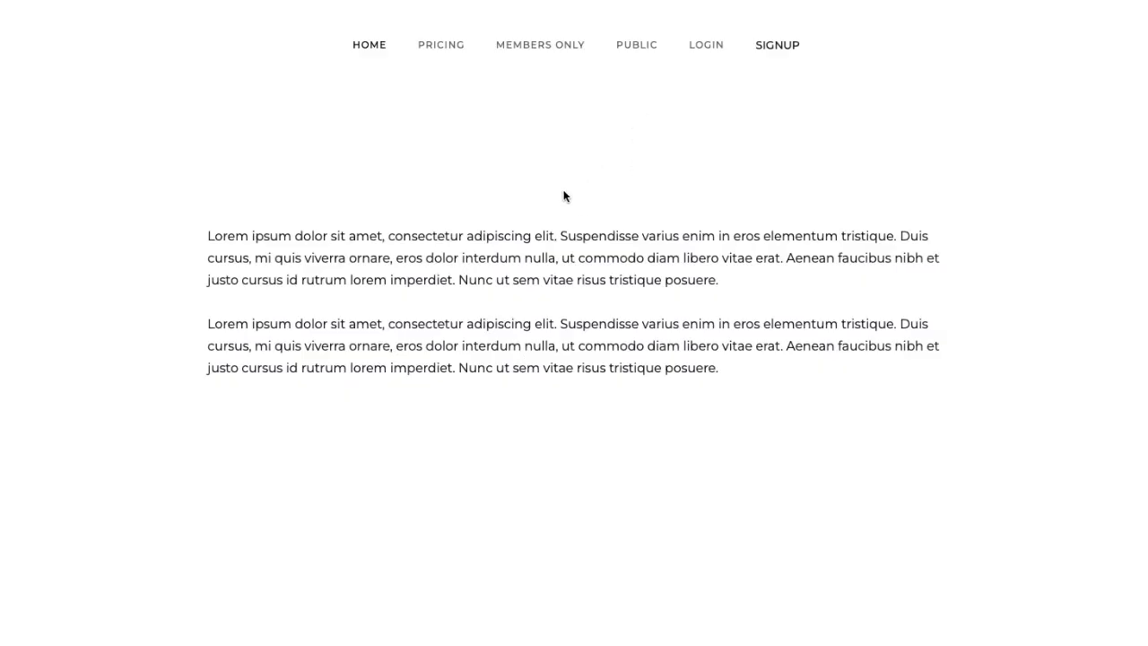
# - View and close the Login form, then bring up the Sign Up form
pyautogui.click(708, 51)
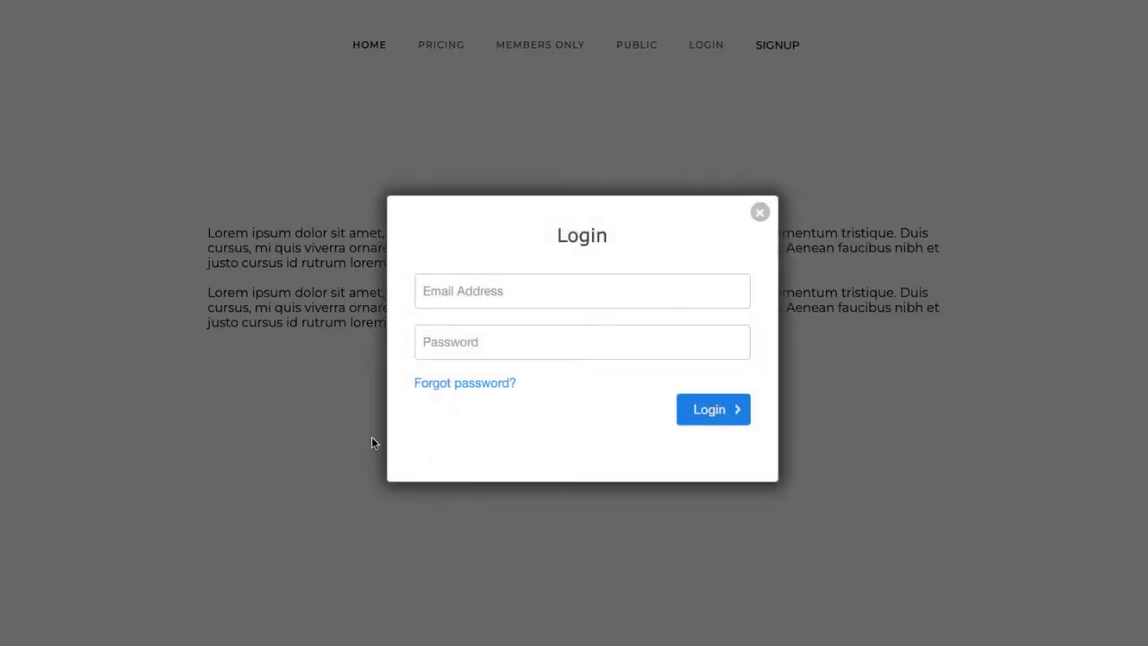
pyautogui.click(760, 213)
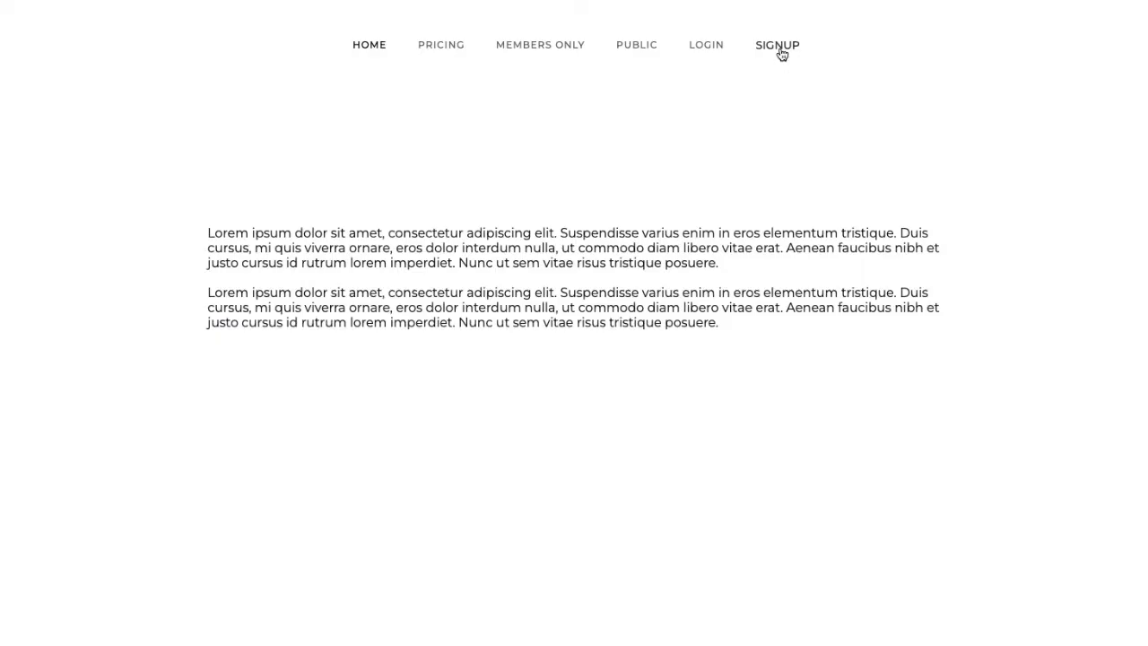
pyautogui.click(780, 49)
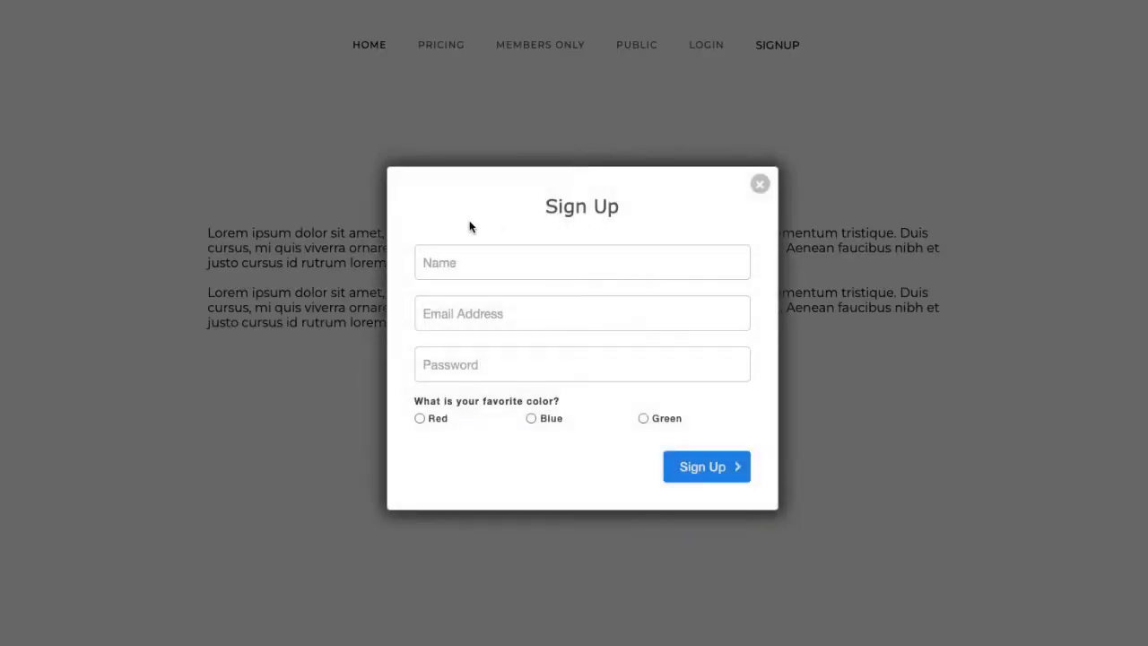
# - Close Sign Up and log in as the test member with their e-mail and password
pyautogui.click(759, 186)
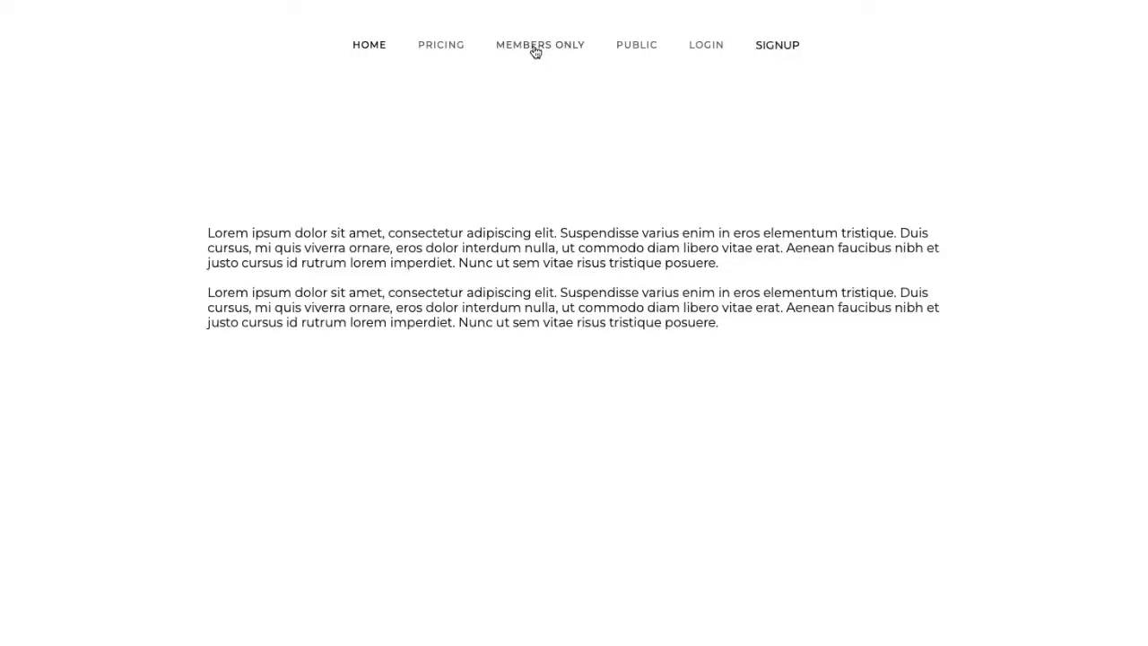
pyautogui.click(536, 47)
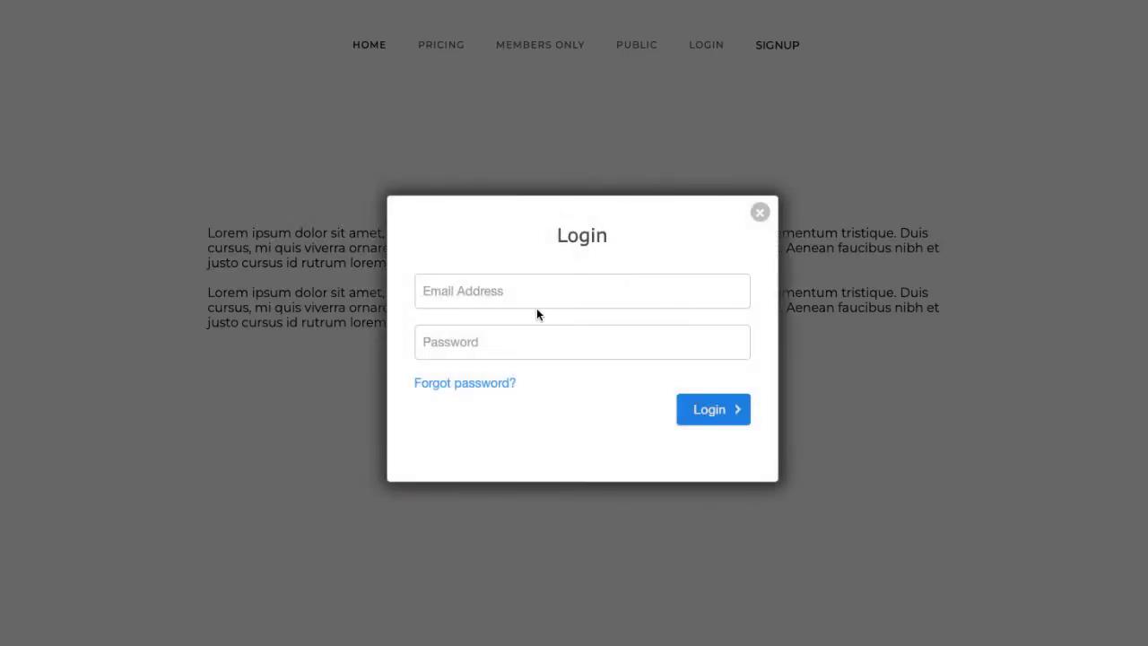
pyautogui.click(571, 293)
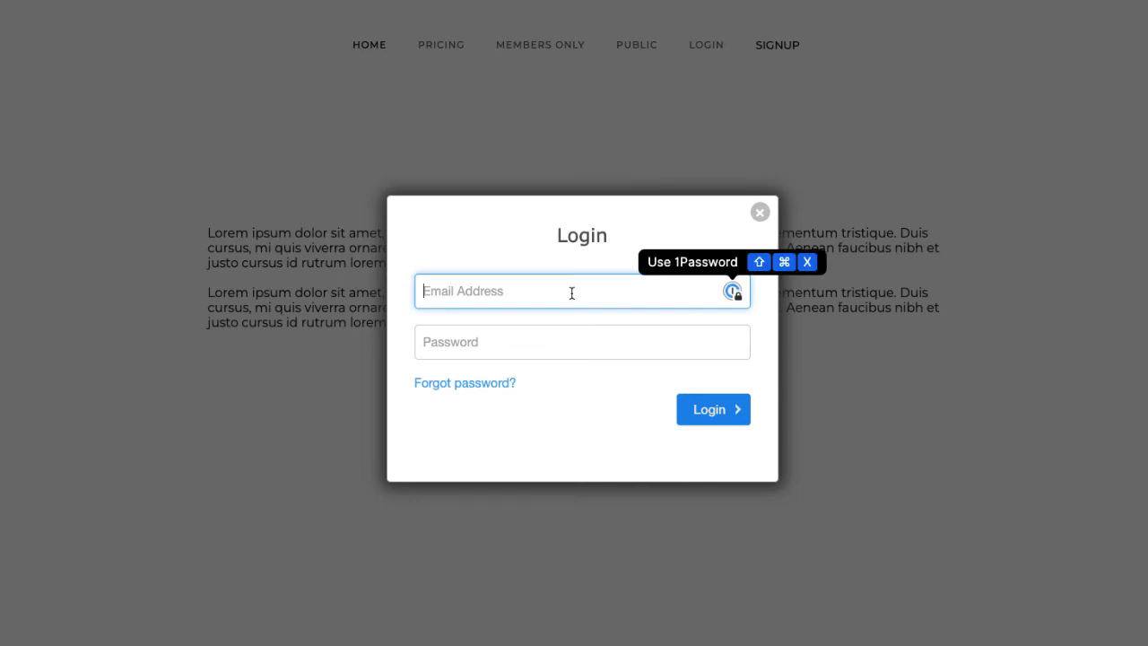
pyautogui.write('eve@test.com')
pyautogui.press('Tab')
pyautogui.write('********')
pyautogui.click(739, 420)
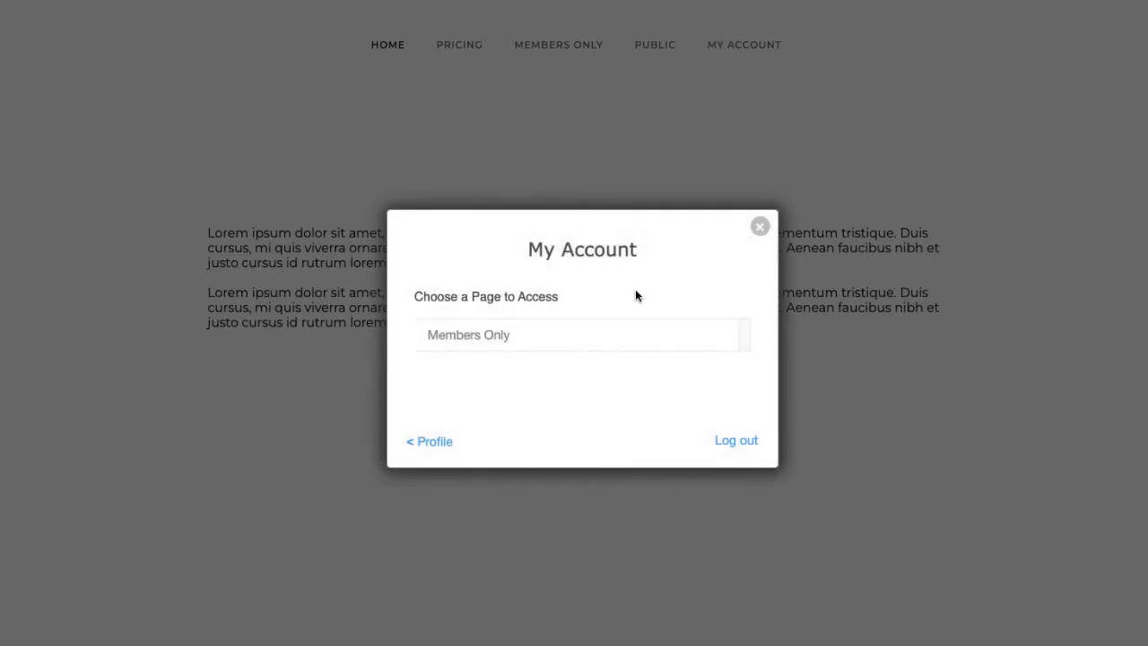
# - Open the Members Only Content page and scroll through its placeholder video
pyautogui.click(464, 348)
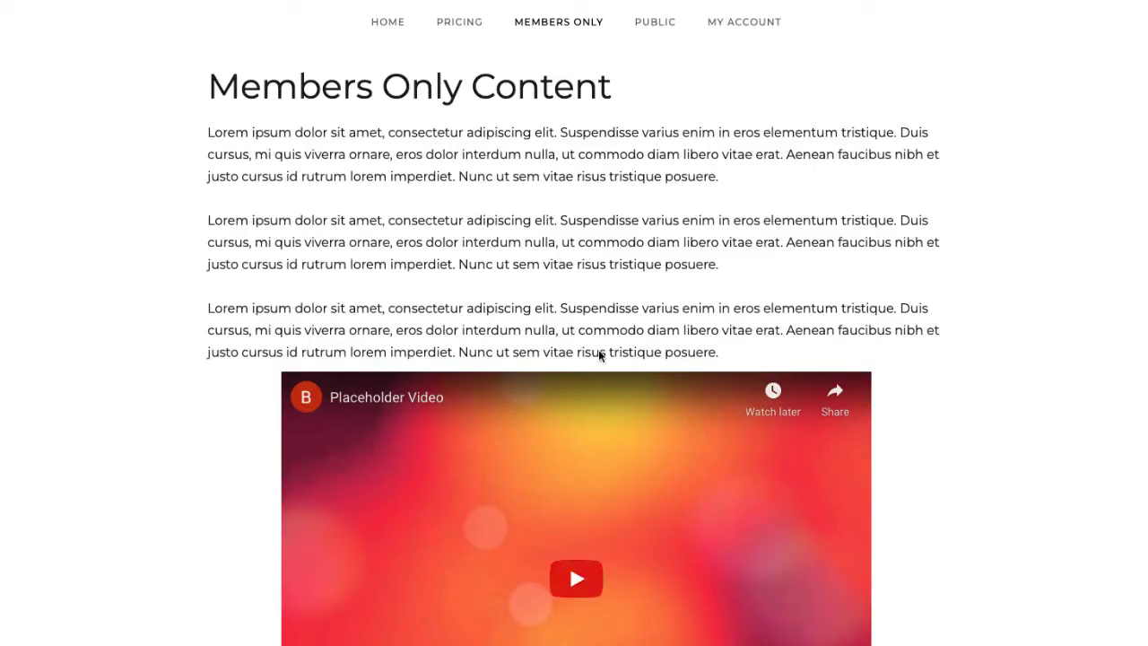
pyautogui.scroll(-2, 545, 574)
pyautogui.scroll(2, 562, 551)
pyautogui.scroll(-3, 310, 350)
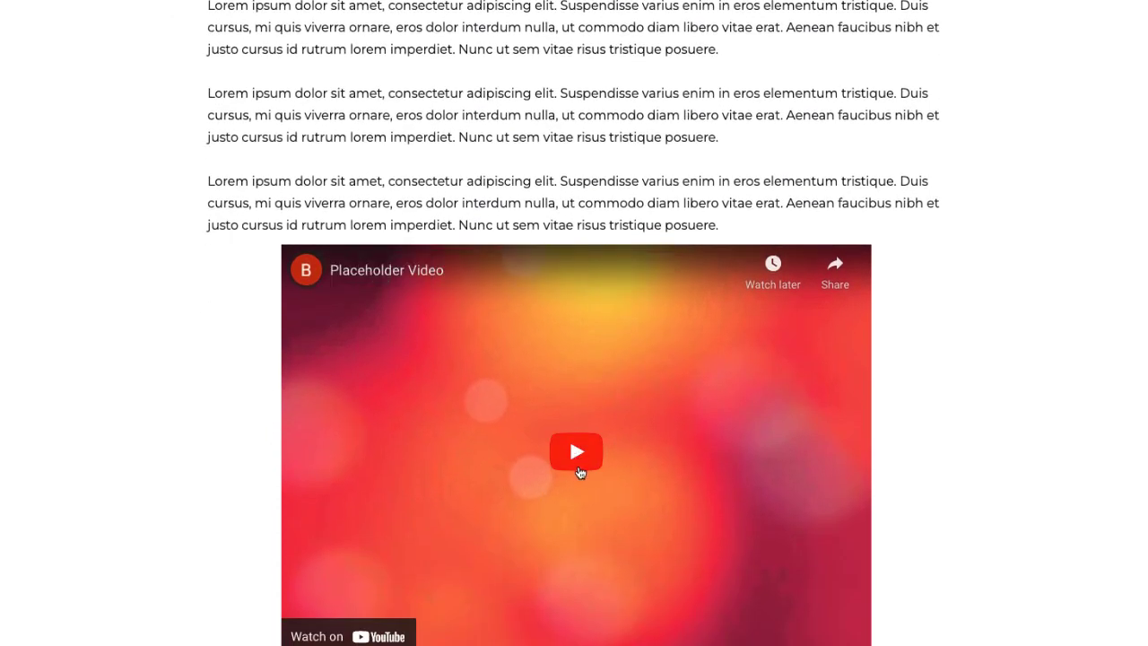
pyautogui.scroll(3, 583, 458)
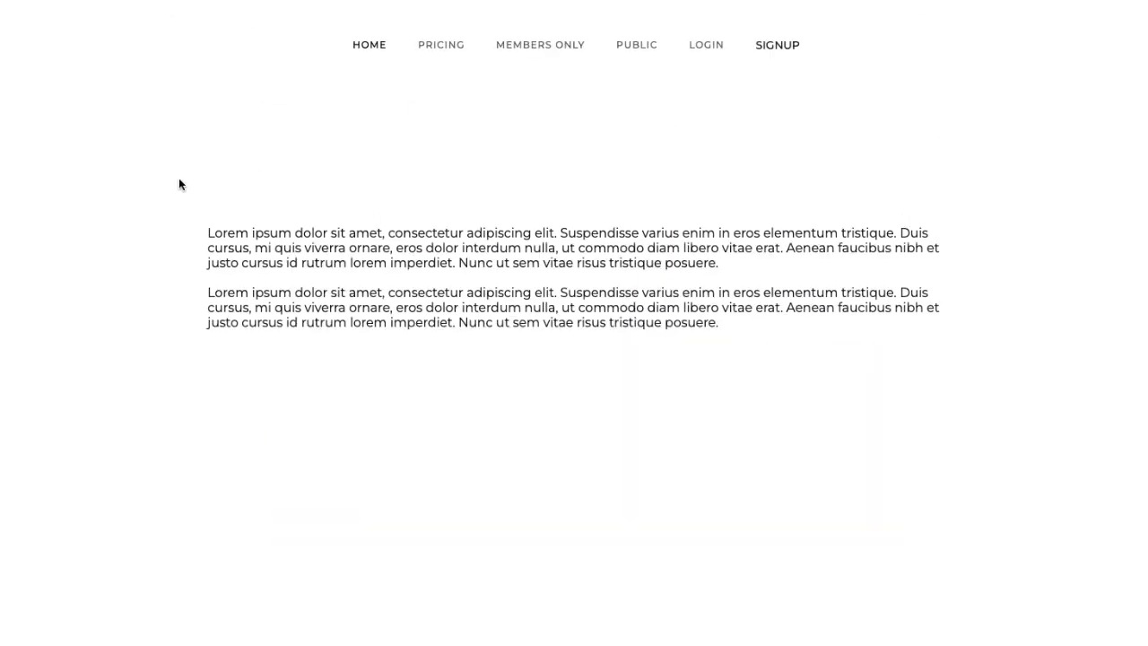
pyautogui.click(448, 52)
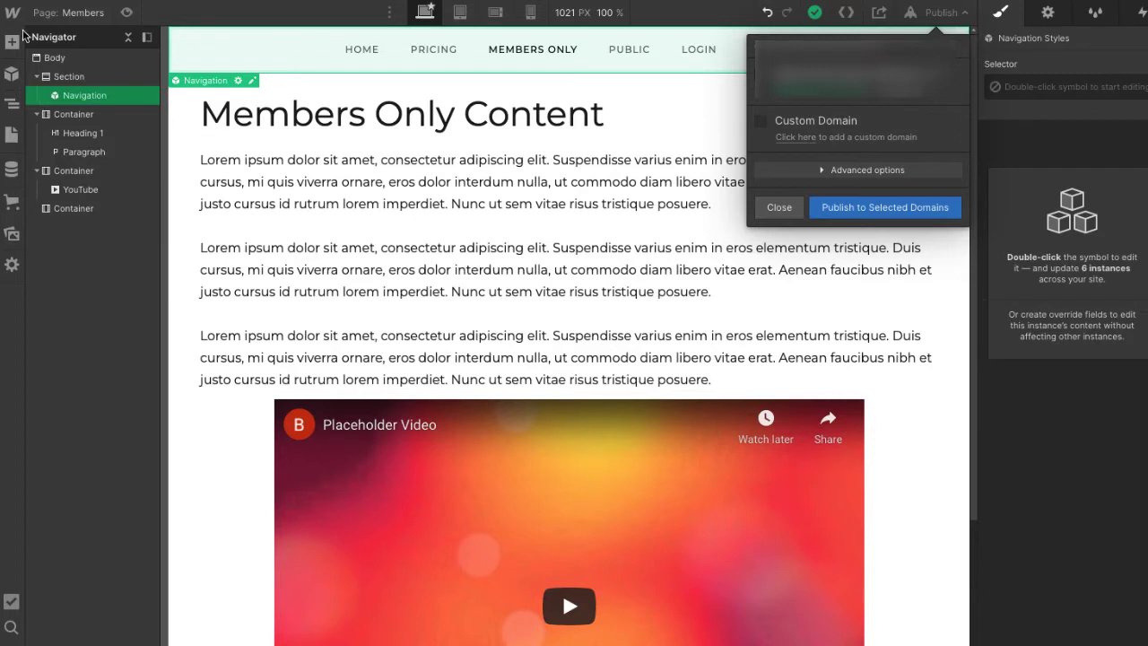
# - Dismiss the Publish popup and open the Pricing page from the Pages panel
pyautogui.click(12, 140)
pyautogui.click(11, 137)
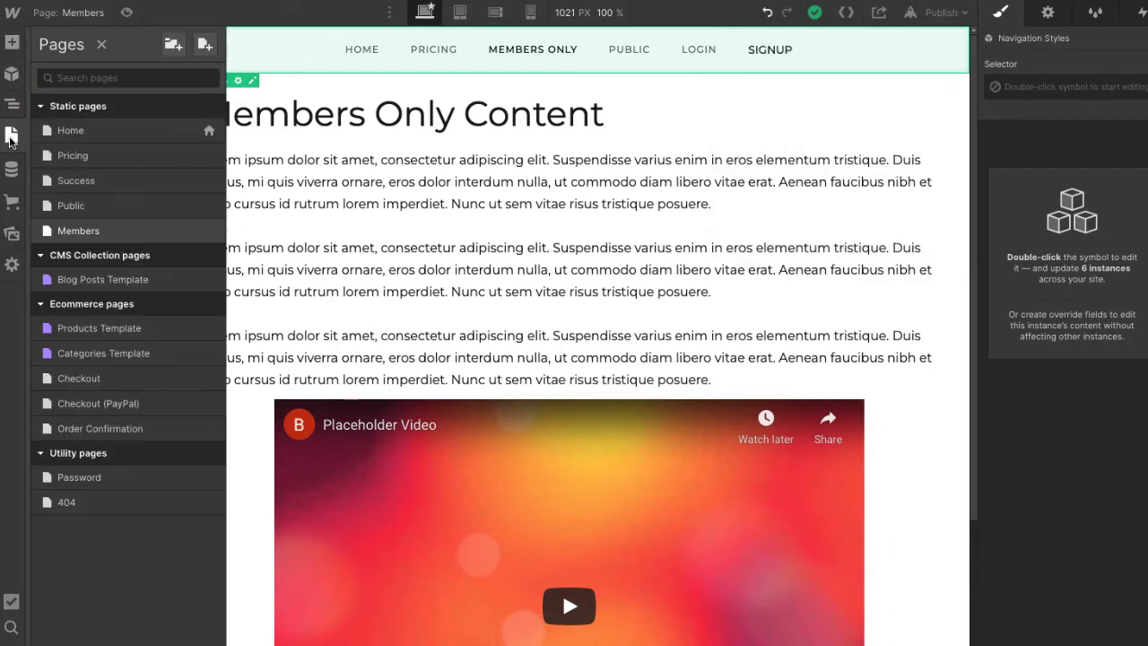
pyautogui.click(73, 157)
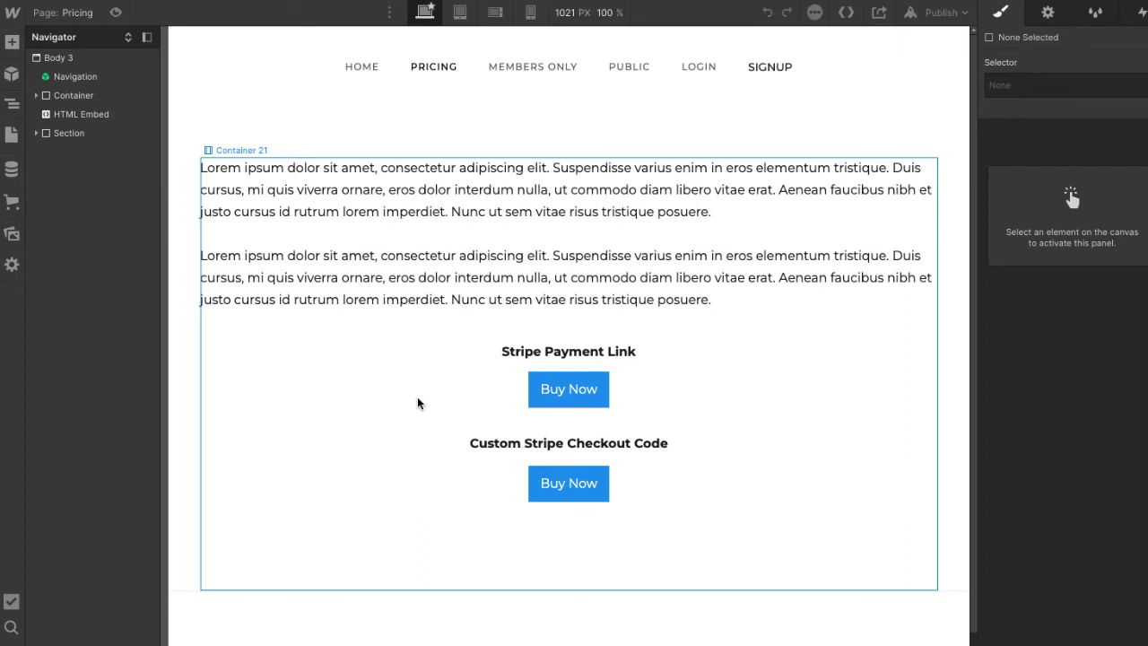
# - Add a new container to the Stripe section, placed before the HTML Embed
pyautogui.click(11, 43)
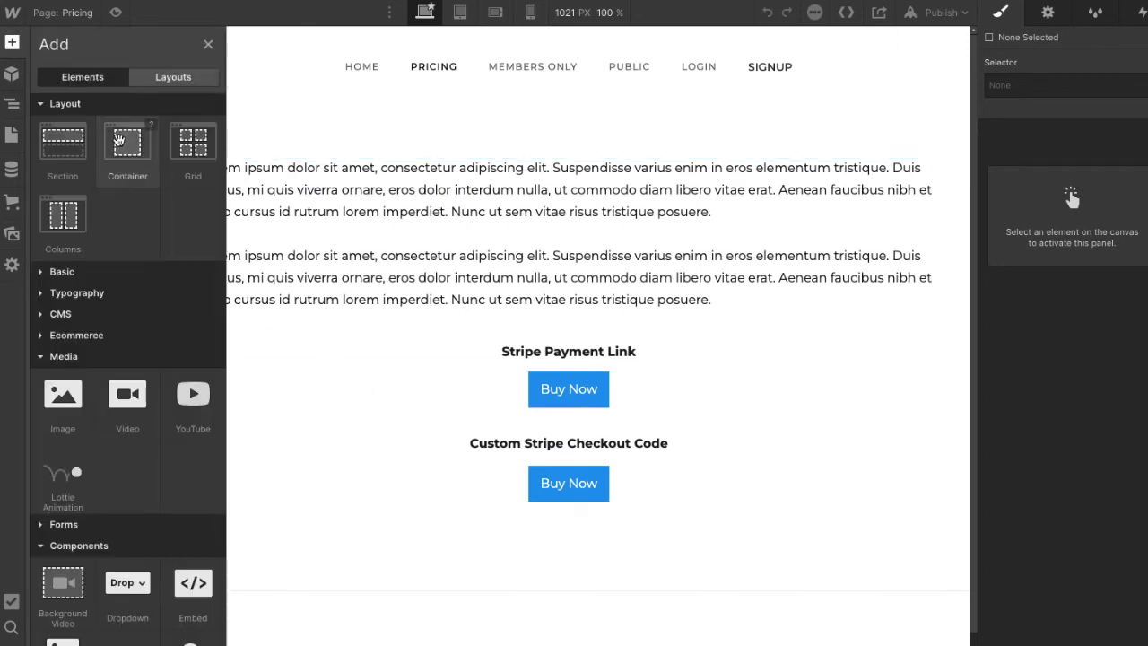
pyautogui.click(123, 142)
pyautogui.moveTo(387, 628); pyautogui.dragTo(425, 156)
pyautogui.scroll(2, 546, 364)
pyautogui.scroll(-2, 545, 368)
pyautogui.moveTo(571, 642); pyautogui.dragTo(542, 409)
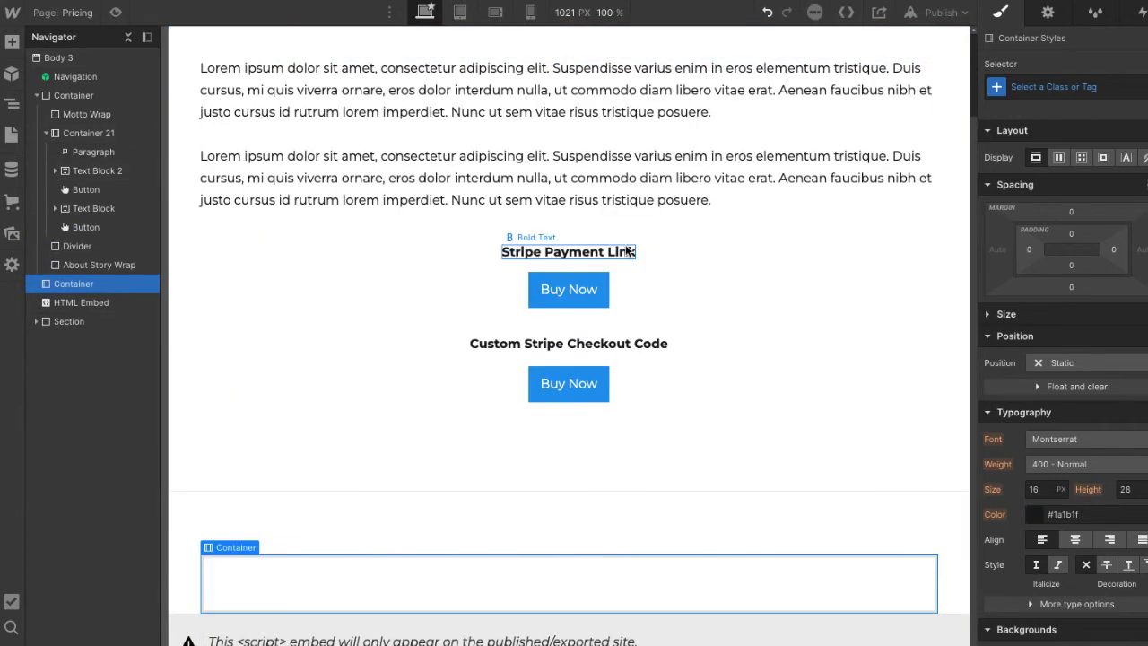
# - Duplicate the Stripe Payment Link heading into the new empty container
pyautogui.click(680, 254)
pyautogui.rightClick(680, 256)
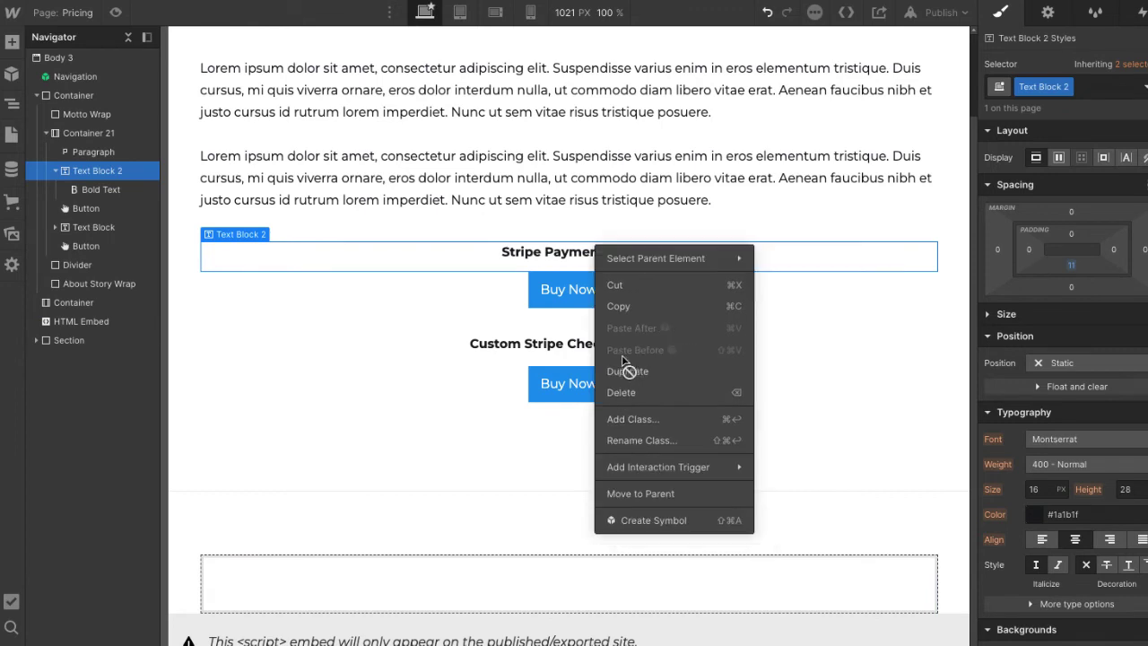
pyautogui.click(623, 368)
pyautogui.moveTo(616, 257); pyautogui.dragTo(597, 579)
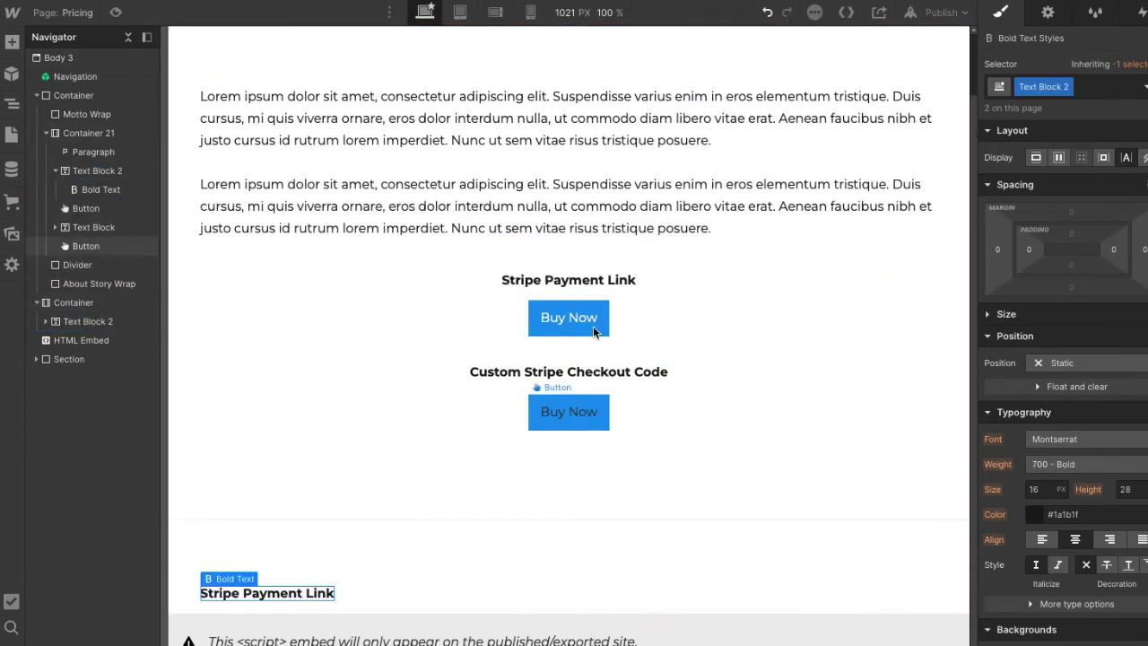
pyautogui.click(484, 587)
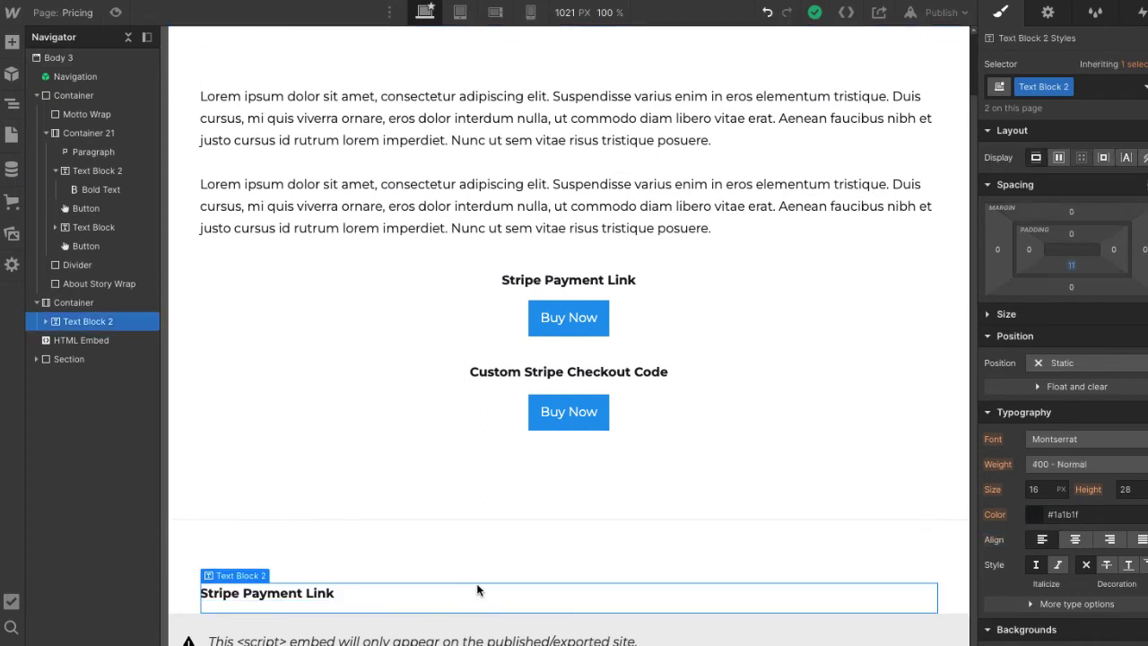
# - Add a button below the copied heading and a container below the button
pyautogui.click(12, 42)
pyautogui.click(117, 271)
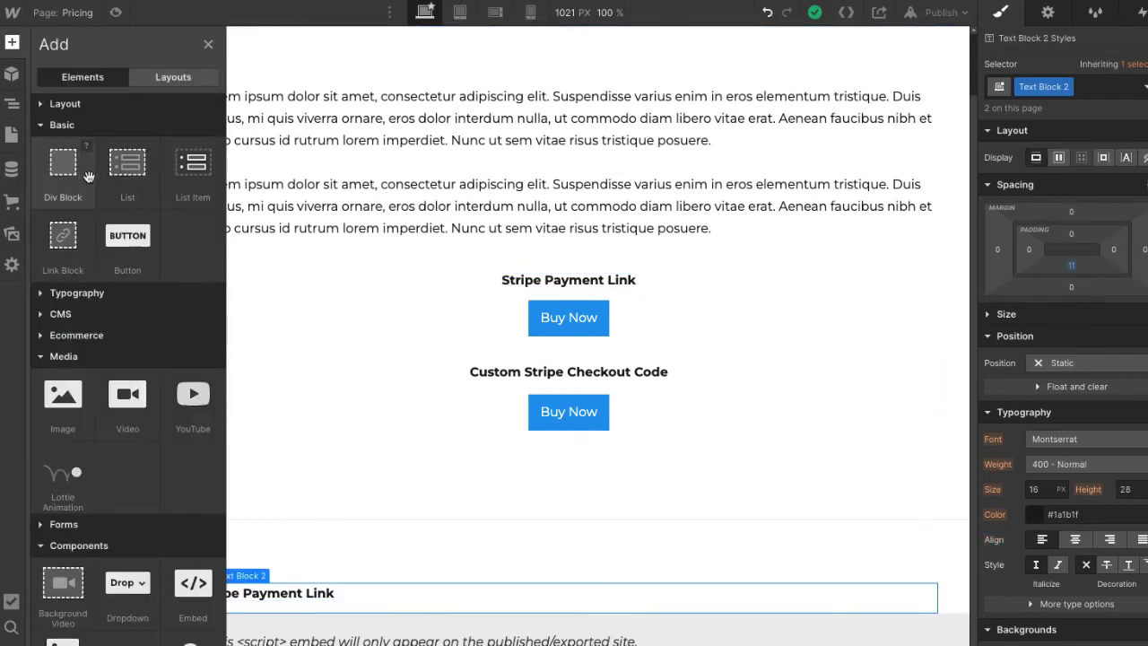
pyautogui.moveTo(126, 235); pyautogui.dragTo(502, 594)
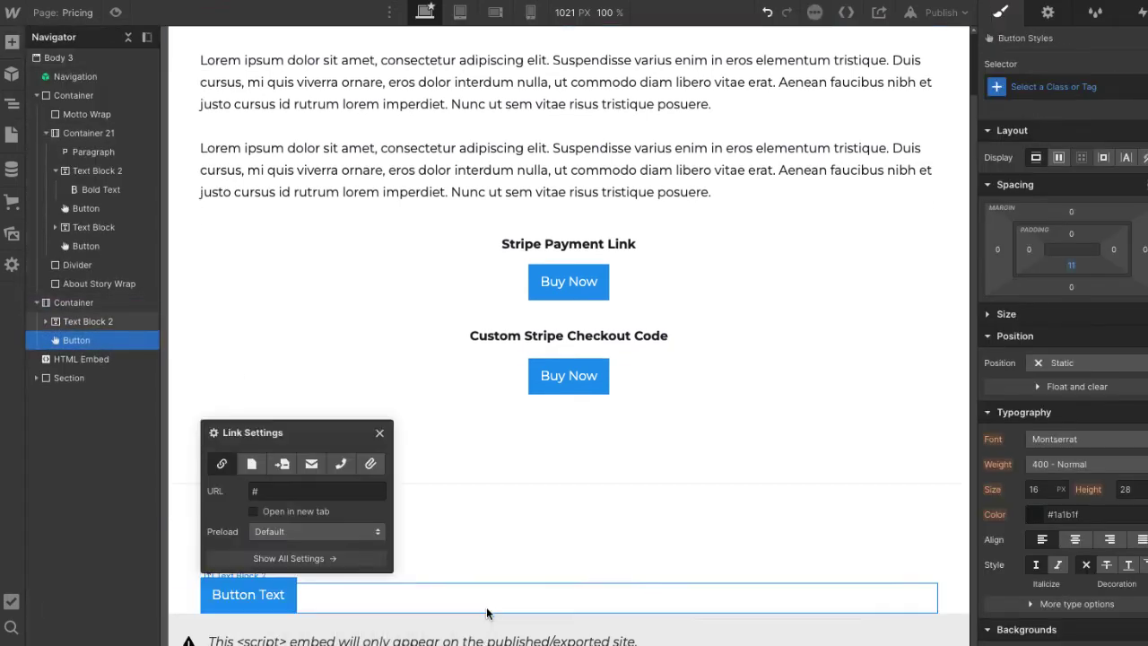
pyautogui.click(13, 42)
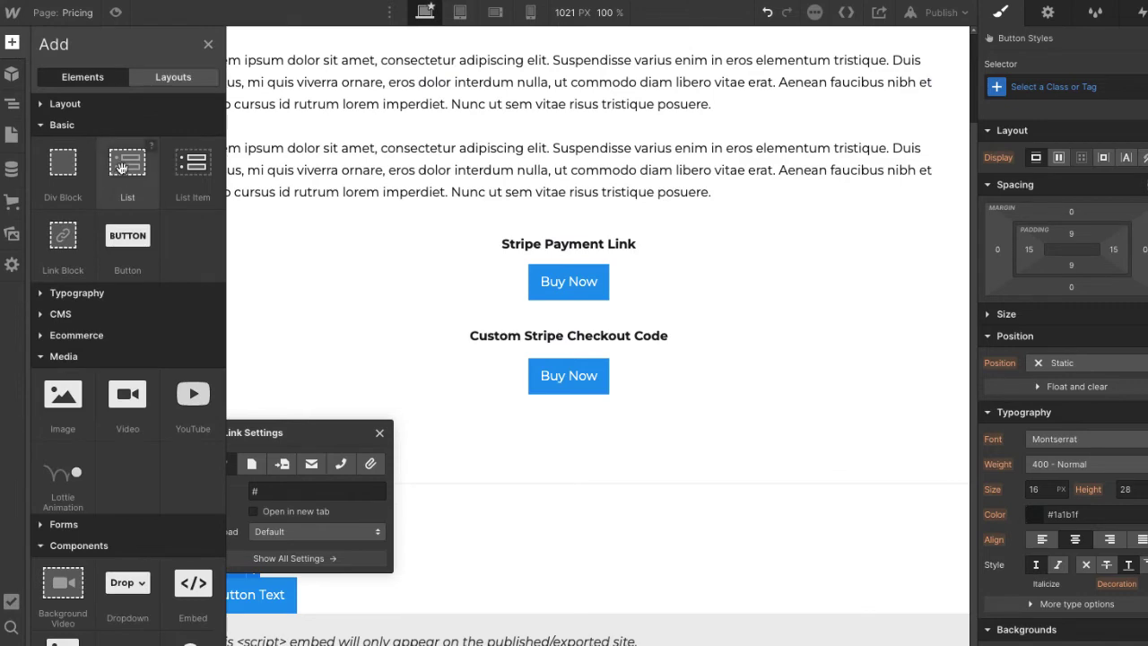
pyautogui.click(39, 105)
pyautogui.moveTo(127, 141); pyautogui.dragTo(561, 615)
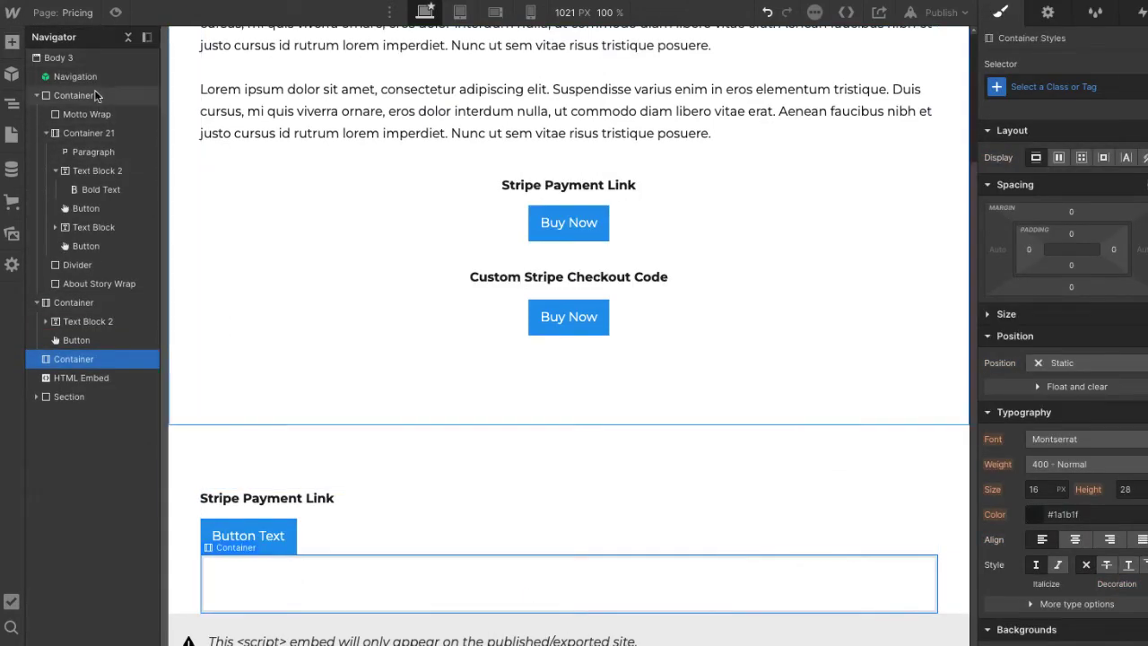
# - Relabel the new button 'Buy Now' and center it in its container
pyautogui.click(404, 530)
pyautogui.click(266, 536)
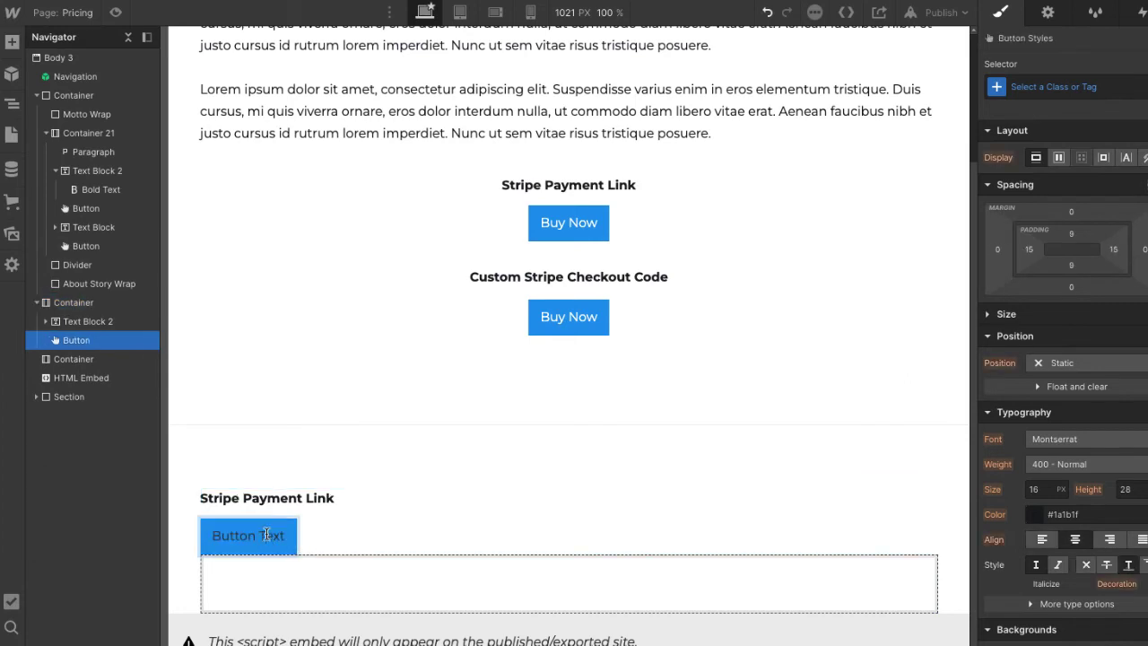
pyautogui.doubleClick(267, 536)
pyautogui.press('BackSpace')
pyautogui.write('Buy Now')
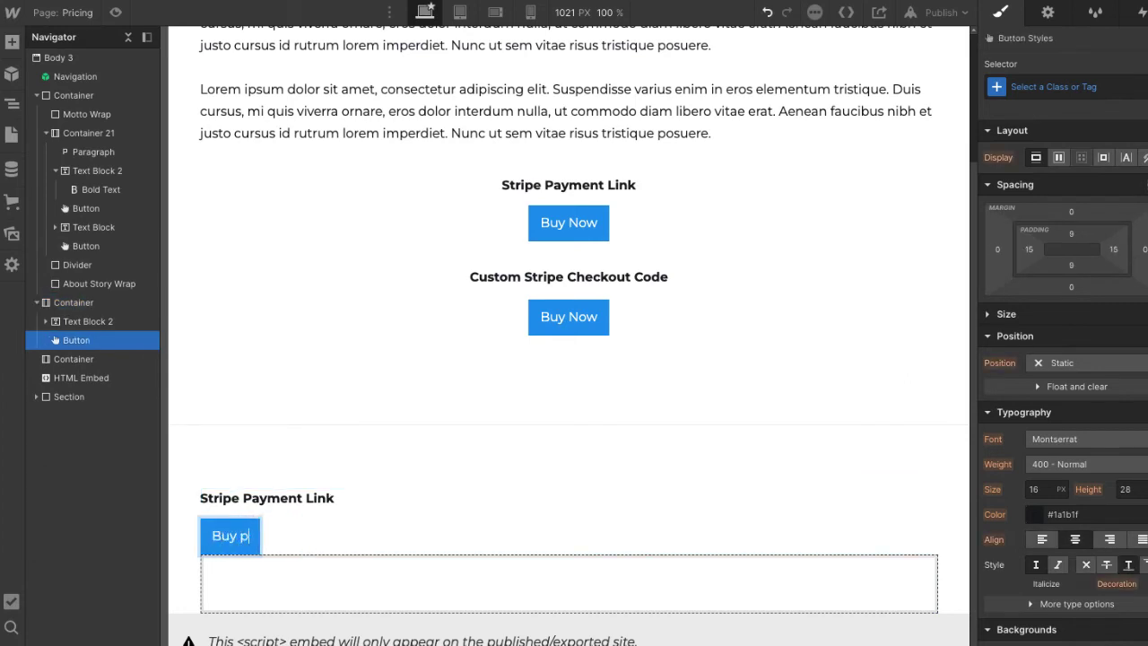
pyautogui.click(405, 536)
pyautogui.click(1077, 541)
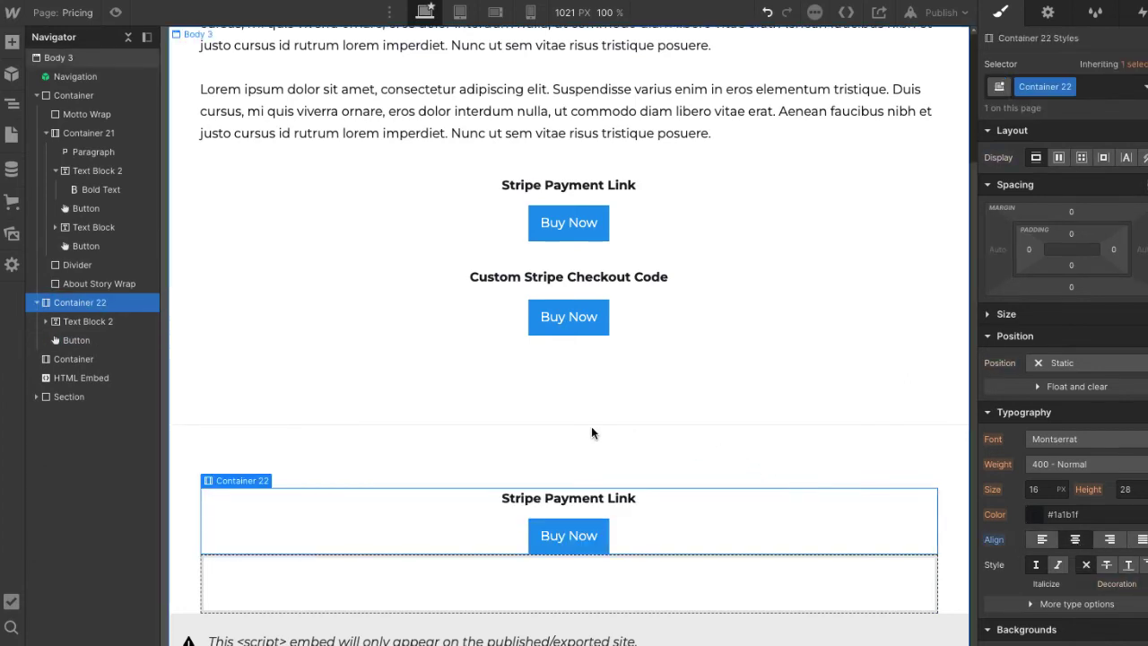
# - Clear the placeholder # from the lower Buy Now button's link URL
pyautogui.click(575, 535)
pyautogui.click(580, 513)
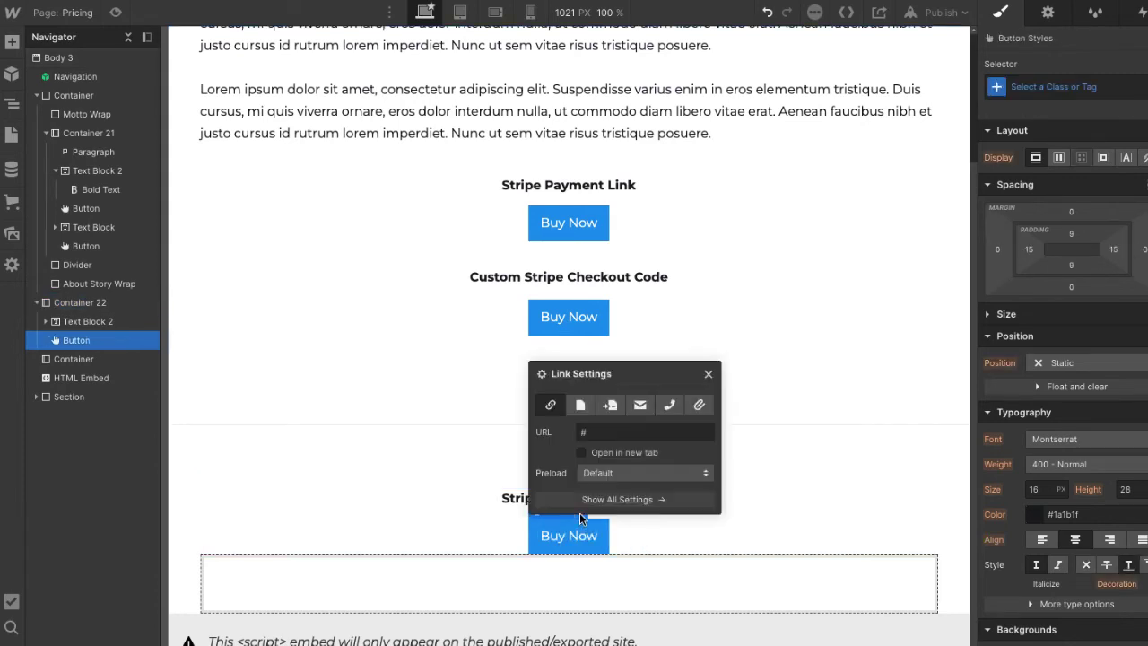
pyautogui.click(599, 433)
pyautogui.press('BackSpace')
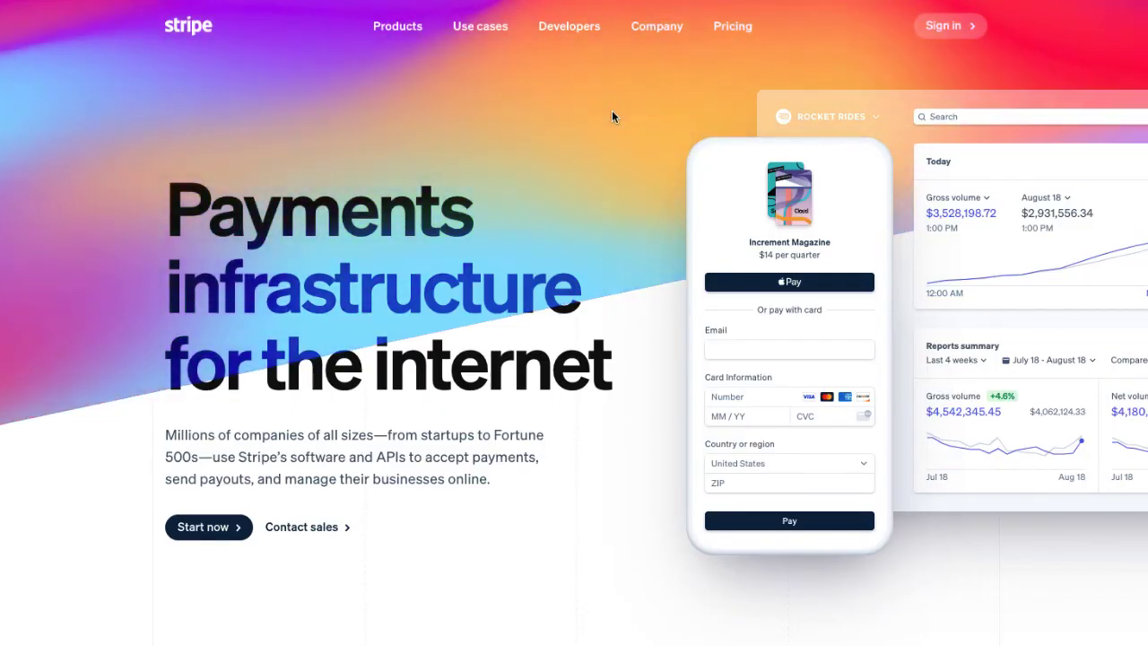
# - Sign in to the Stripe Dashboard and review the Payment methods settings
pyautogui.click(952, 26)
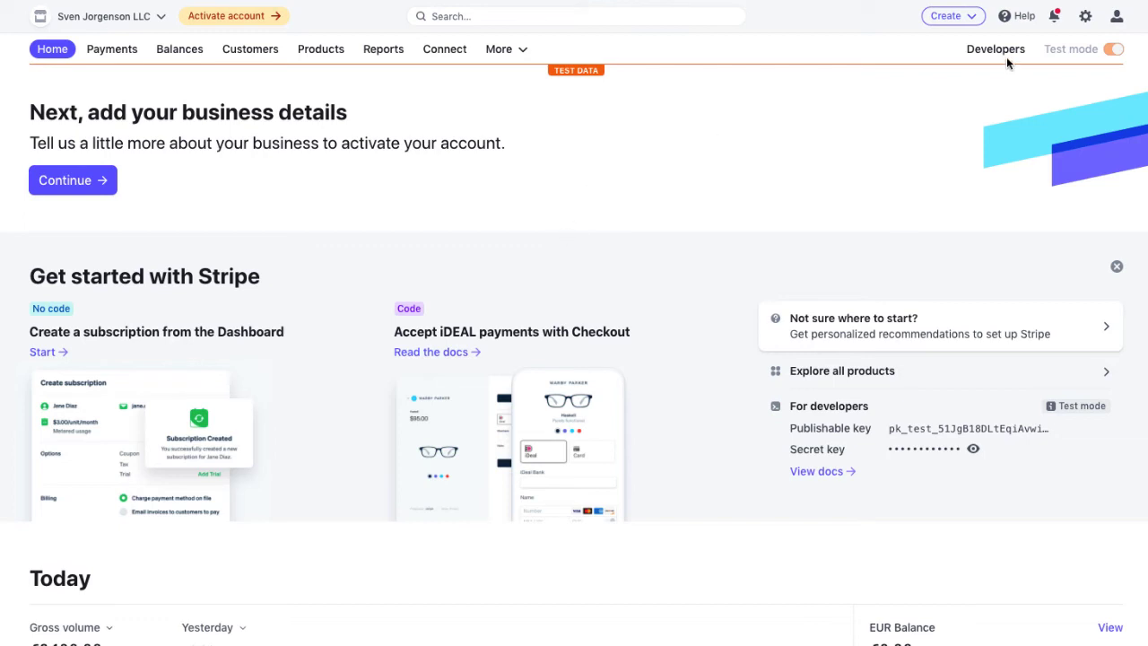
pyautogui.click(1085, 16)
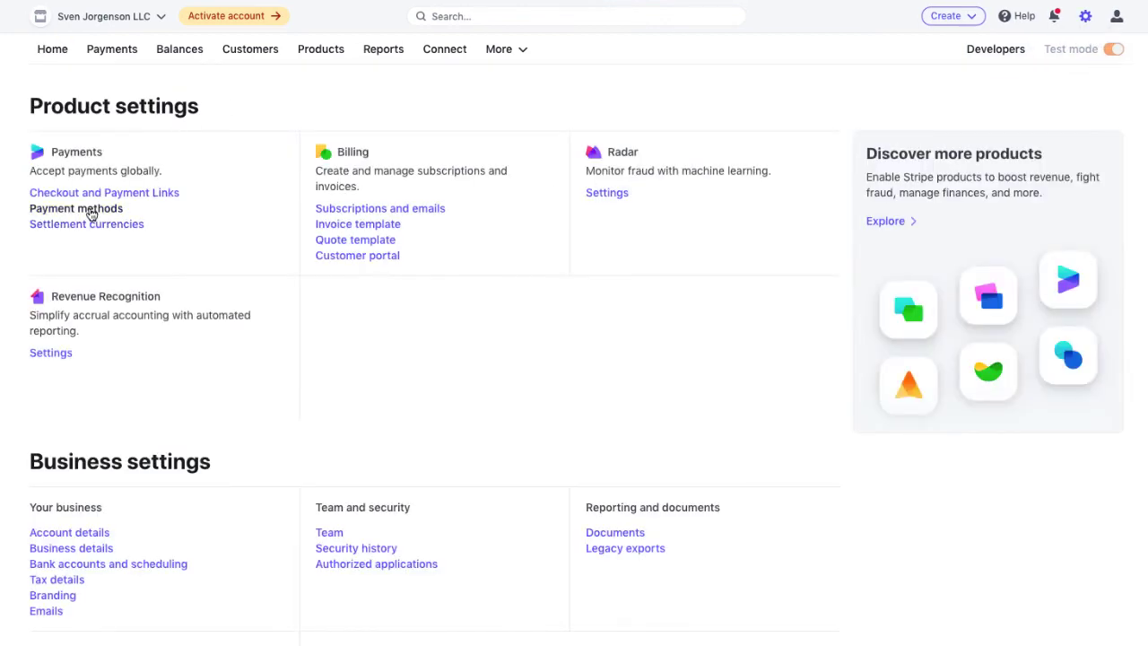
pyautogui.click(90, 210)
pyautogui.scroll(-5, 728, 394)
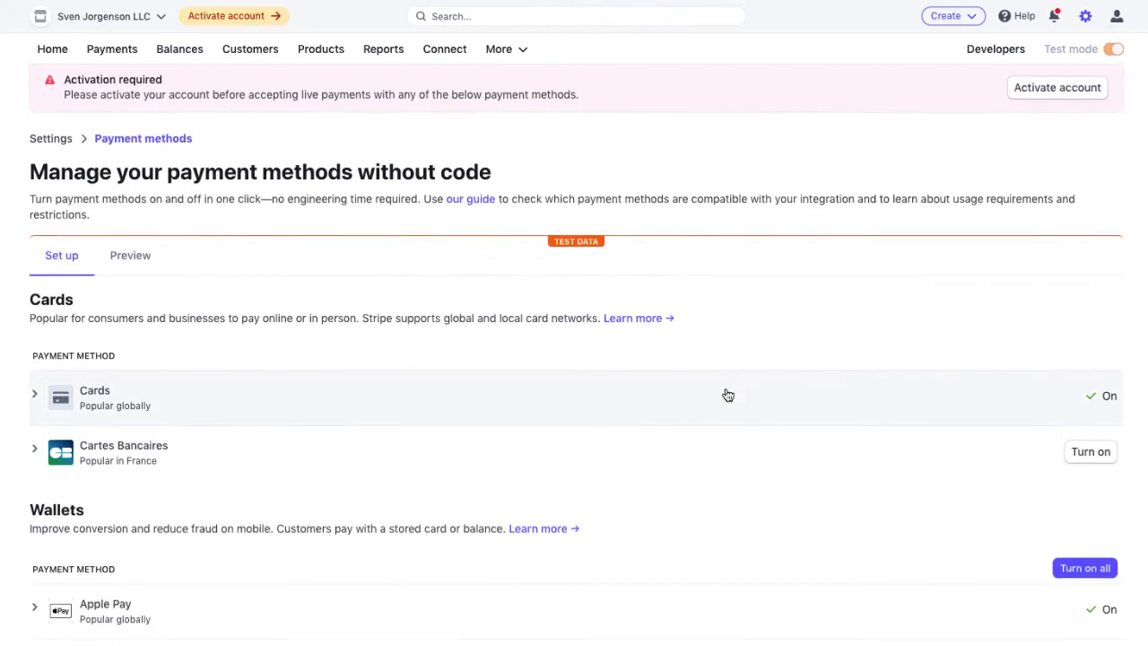
pyautogui.scroll(-6, 699, 583)
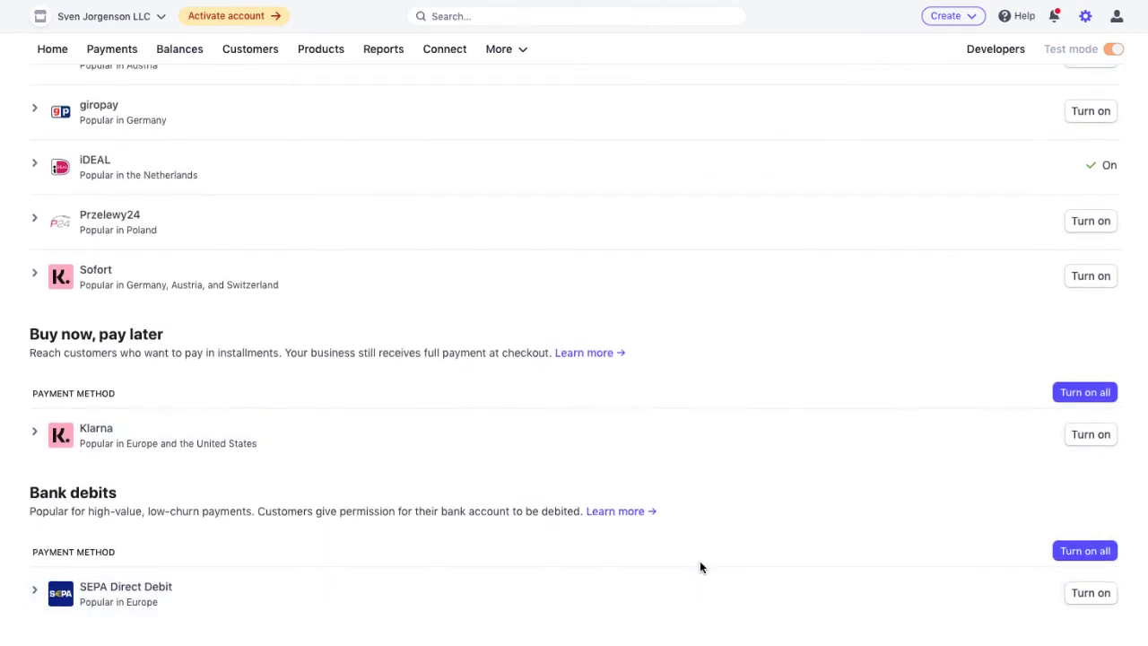
pyautogui.scroll(2, 701, 565)
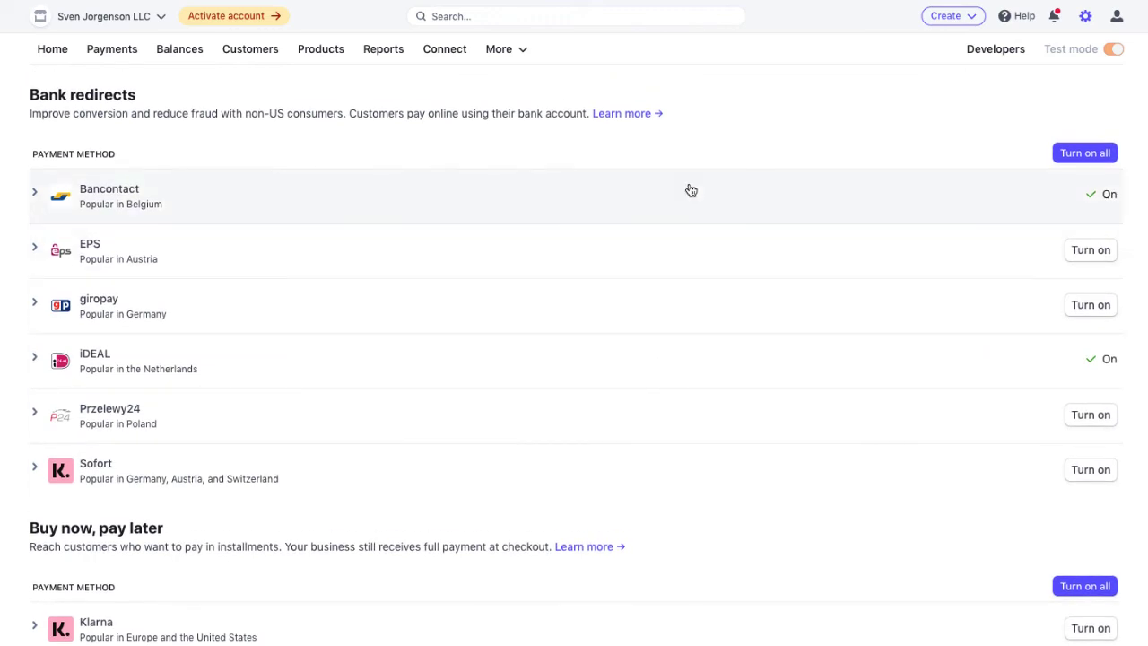
pyautogui.scroll(5, 627, 370)
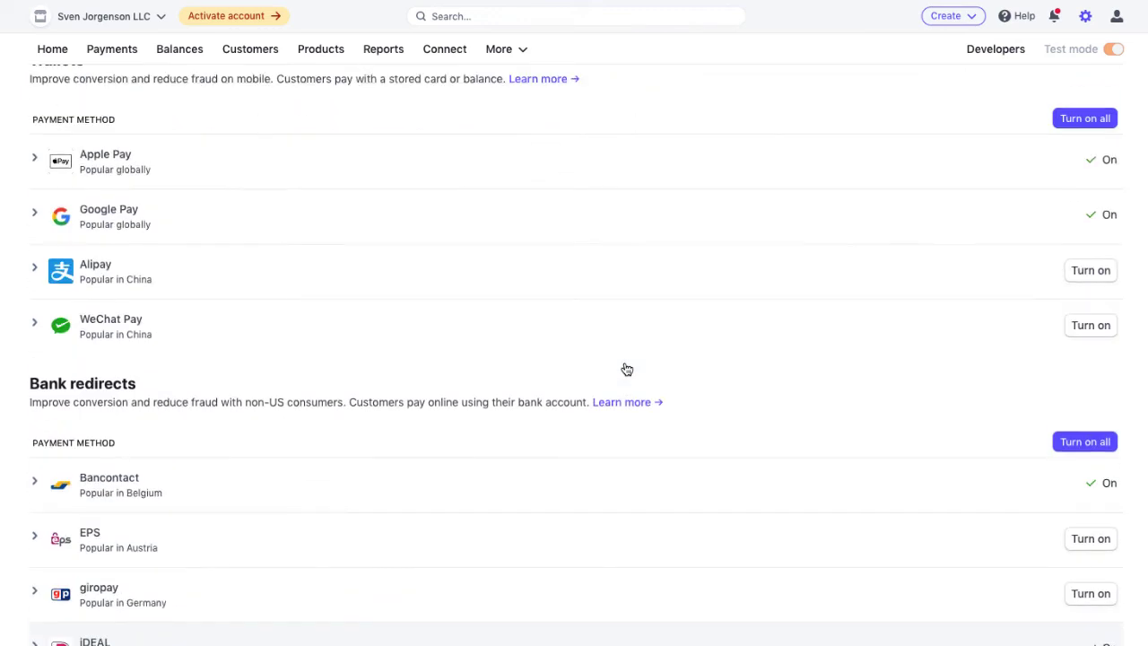
pyautogui.scroll(4, 794, 224)
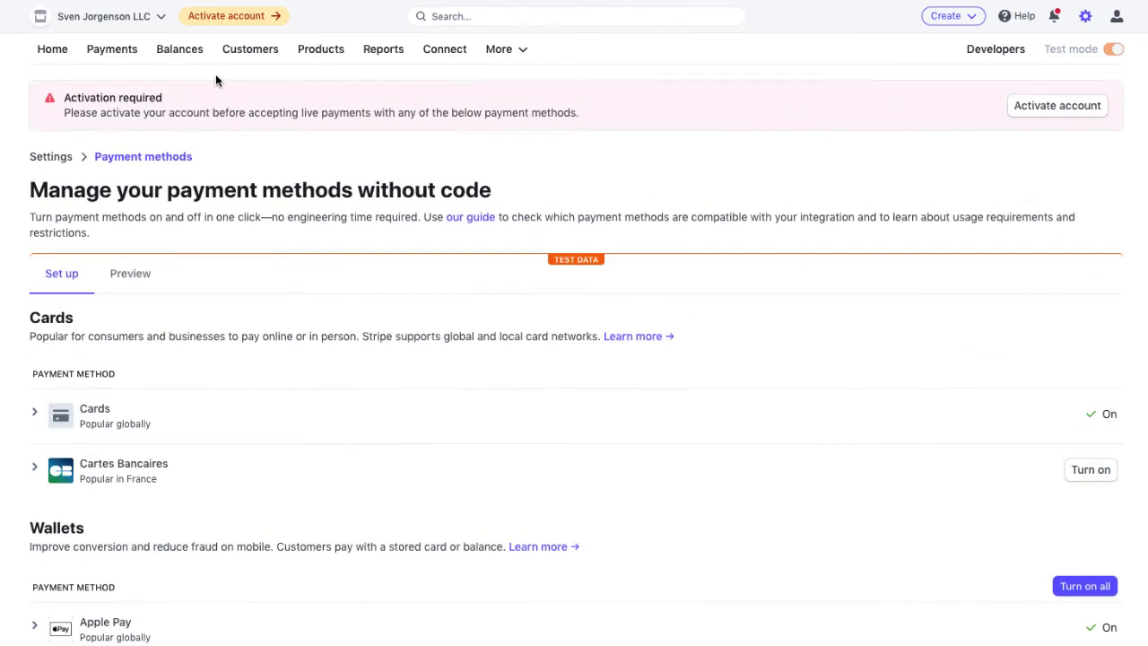
# - Search 'payment links' and copy the one-time €100.00 payment link URL
pyautogui.click(488, 16)
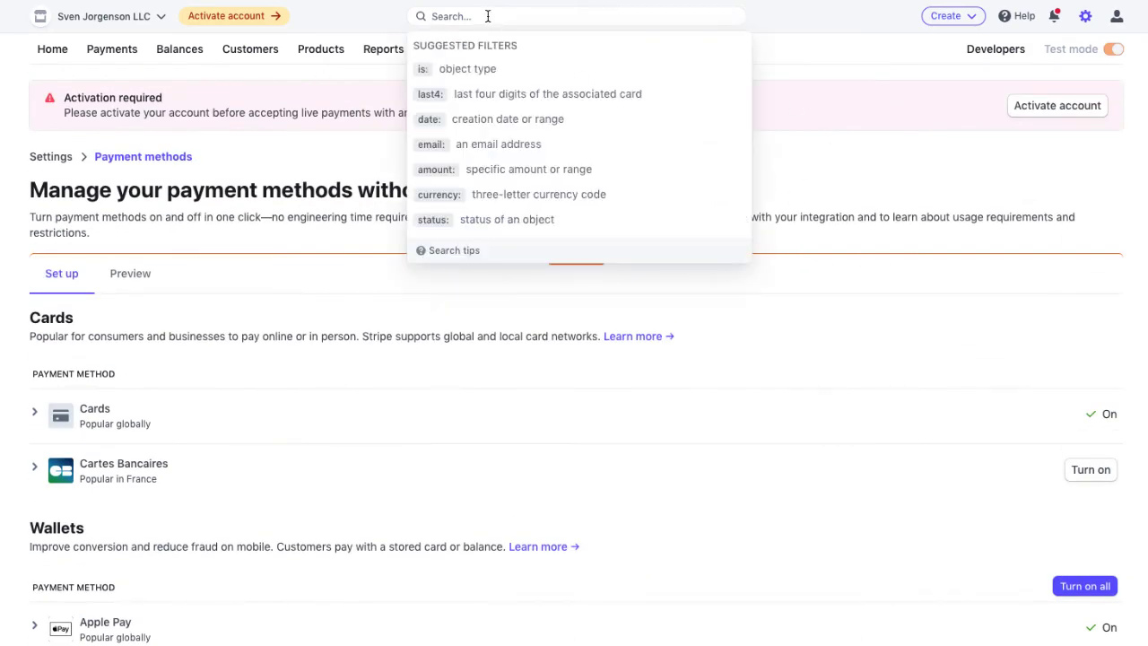
pyautogui.write('payment l')
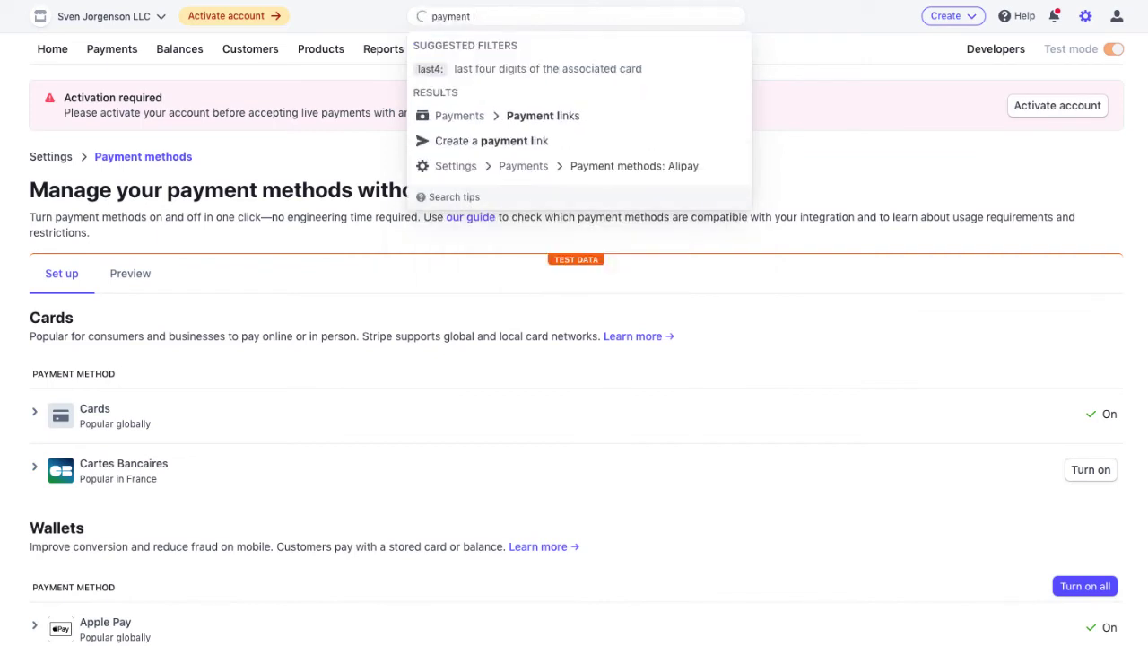
pyautogui.write('inks')
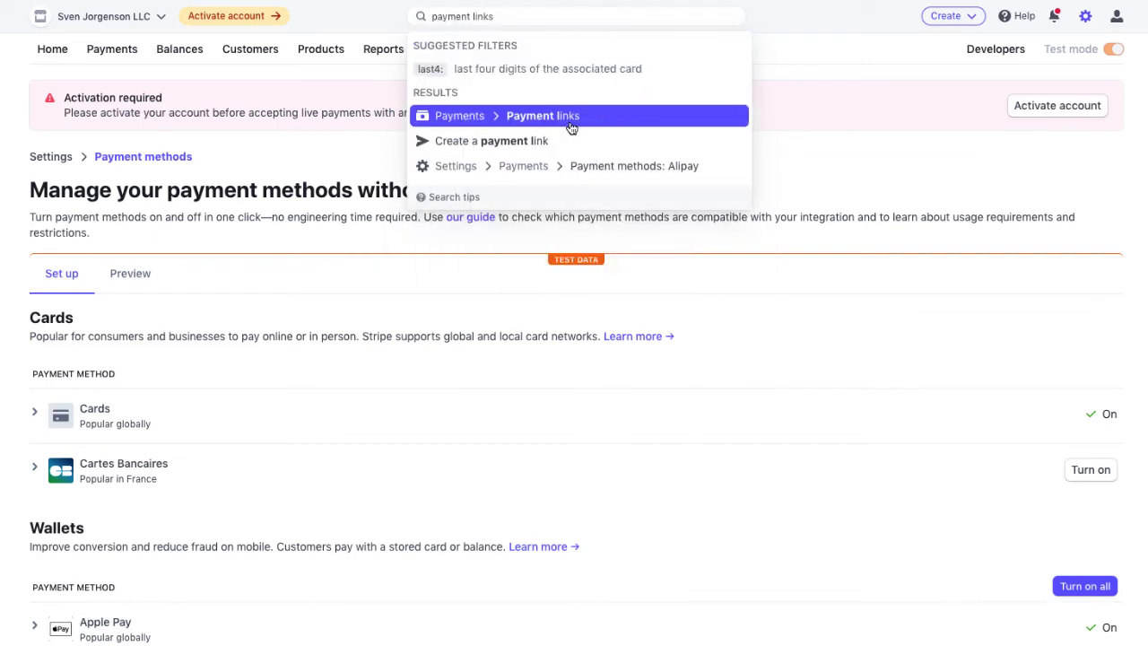
pyautogui.click(112, 49)
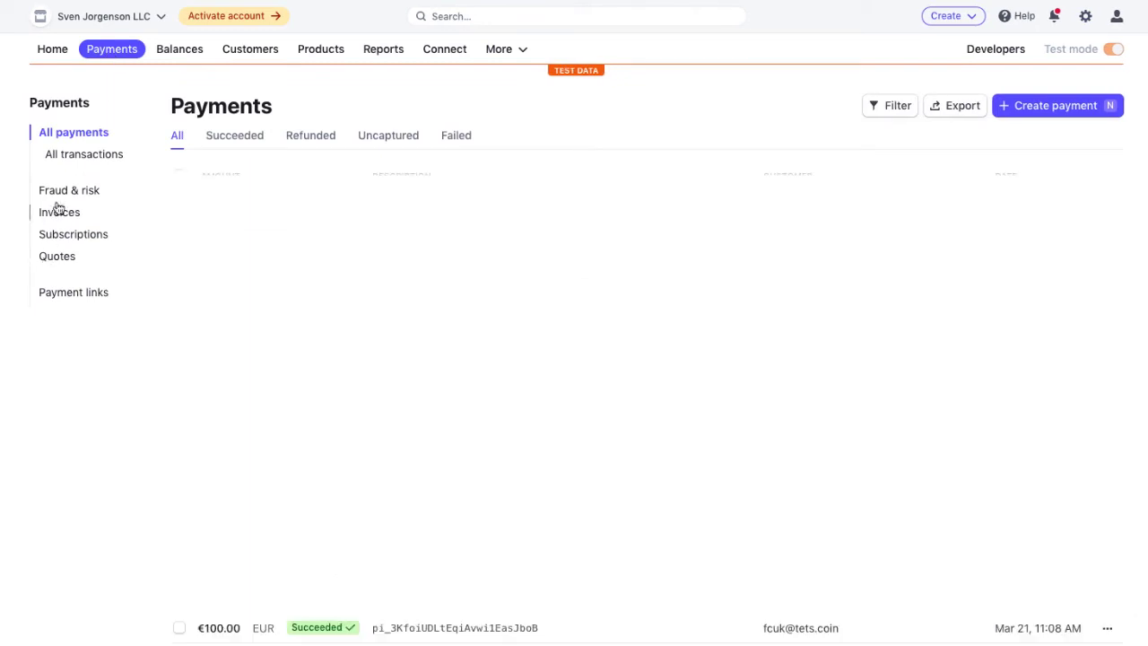
pyautogui.click(79, 300)
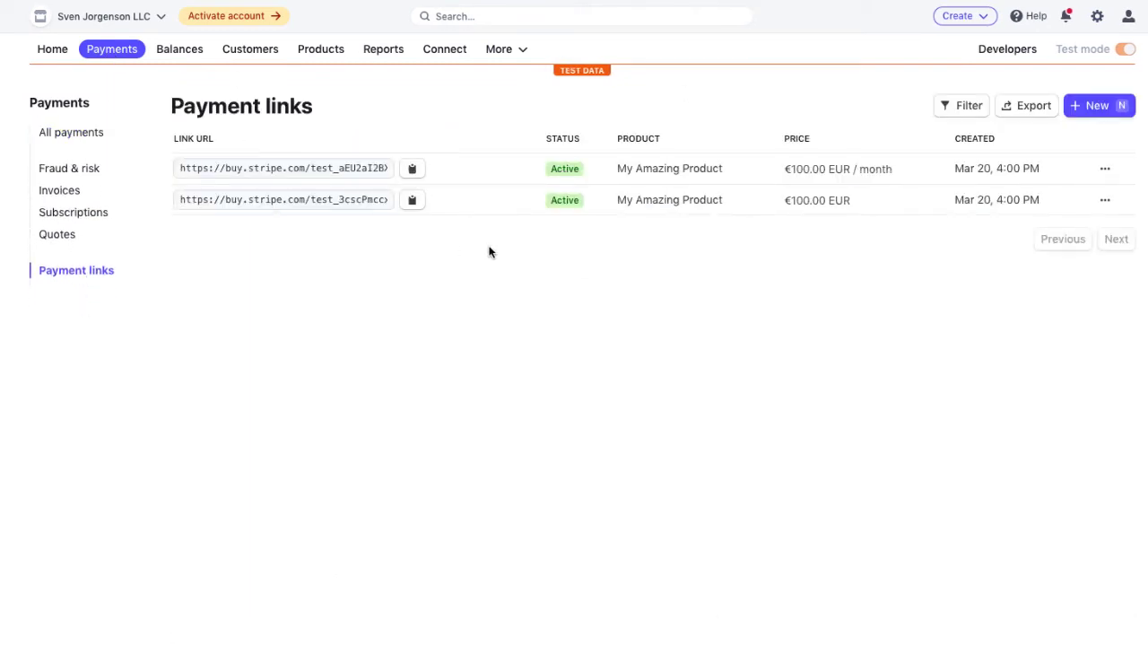
pyautogui.click(412, 200)
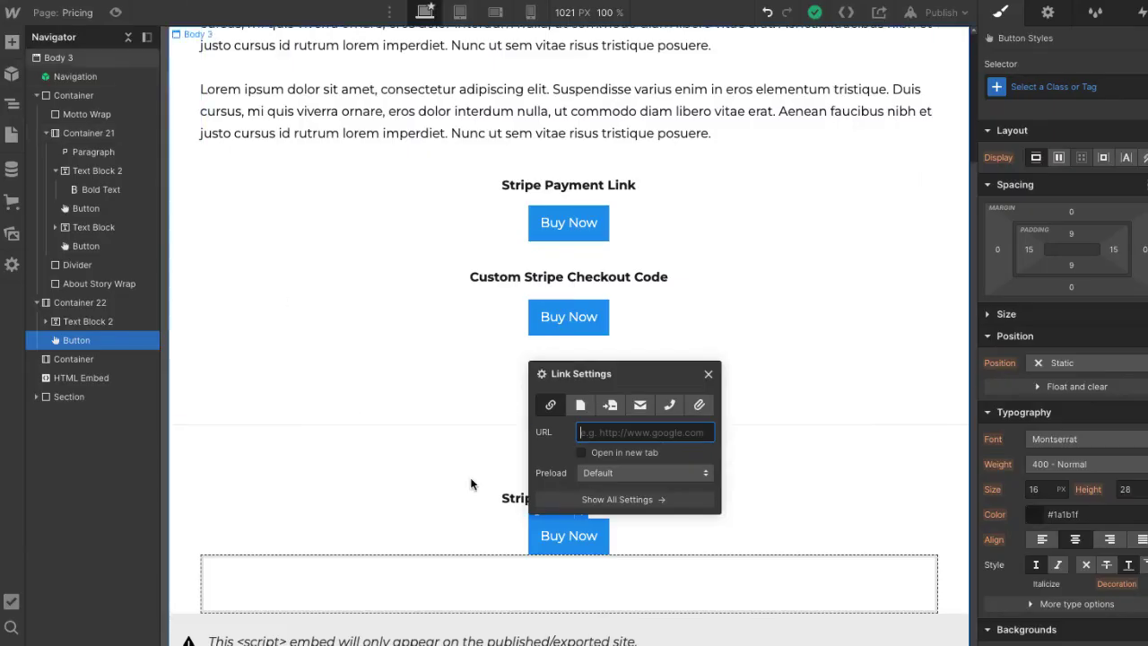
# - Set the lower Buy Now button's URL to the copied Stripe link and publish
pyautogui.hotkey('ctrl', 'v')
pyautogui.click(767, 369)
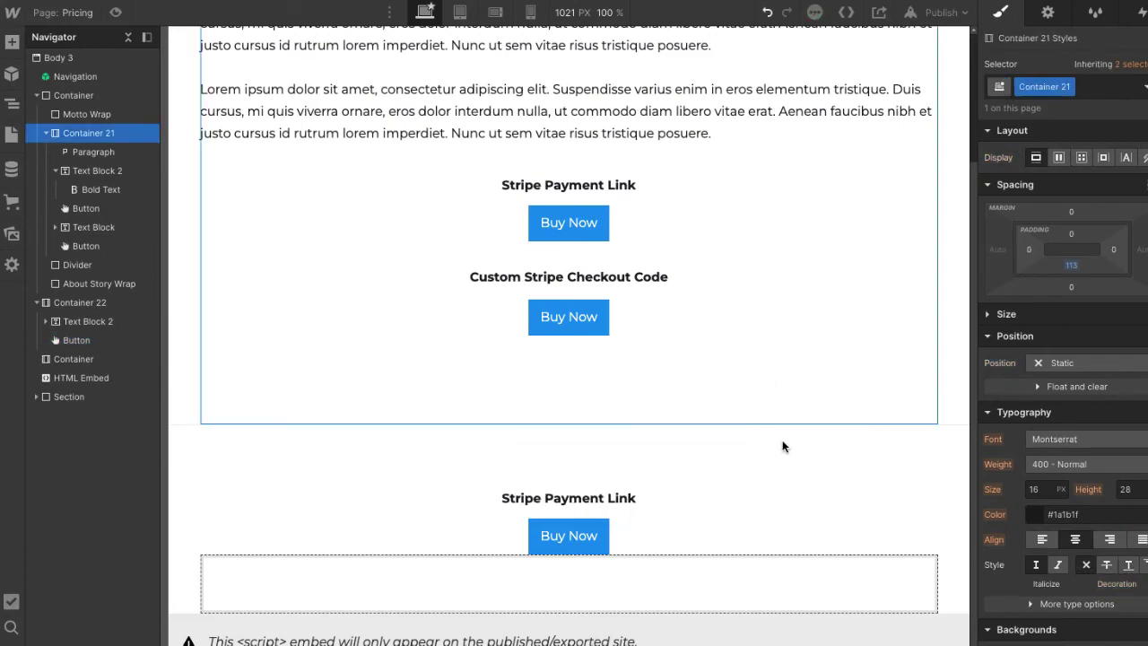
pyautogui.click(944, 12)
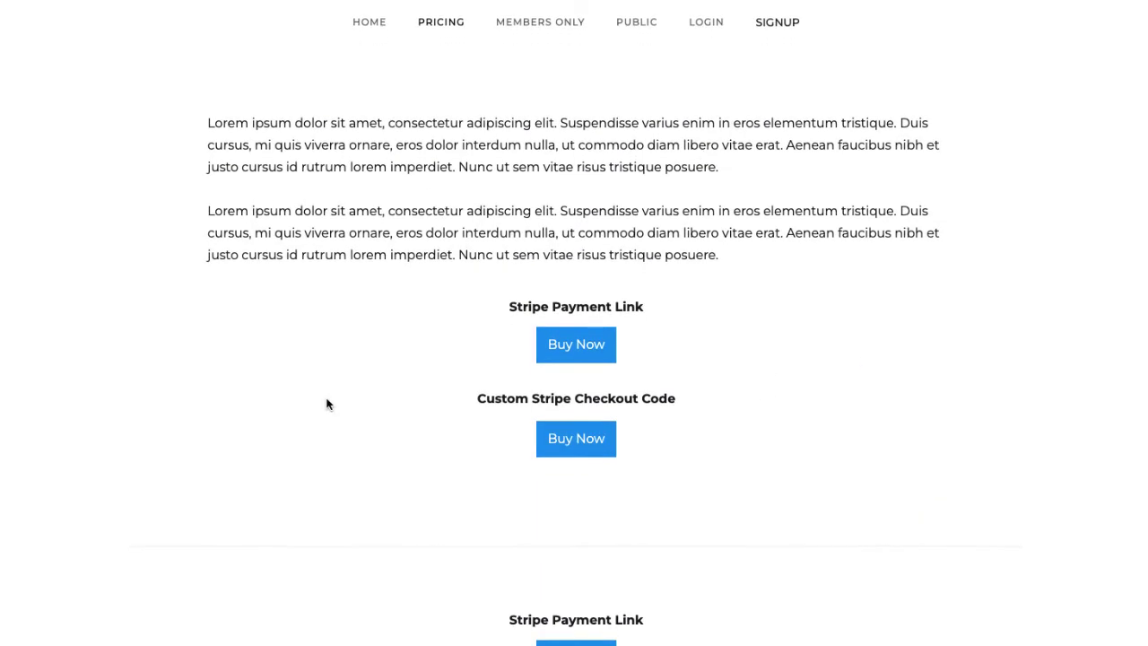
# - On the live site, test the Buy Now checkout, previewing Bancontact and iDEAL, then return
pyautogui.scroll(-1, 567, 428)
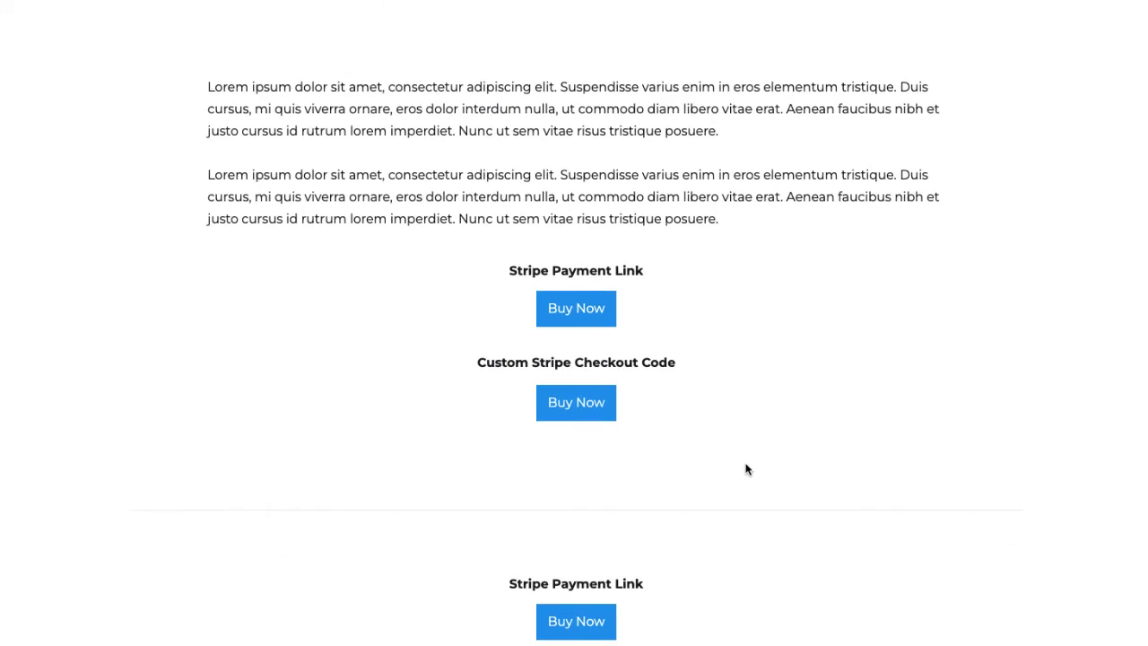
pyautogui.click(581, 620)
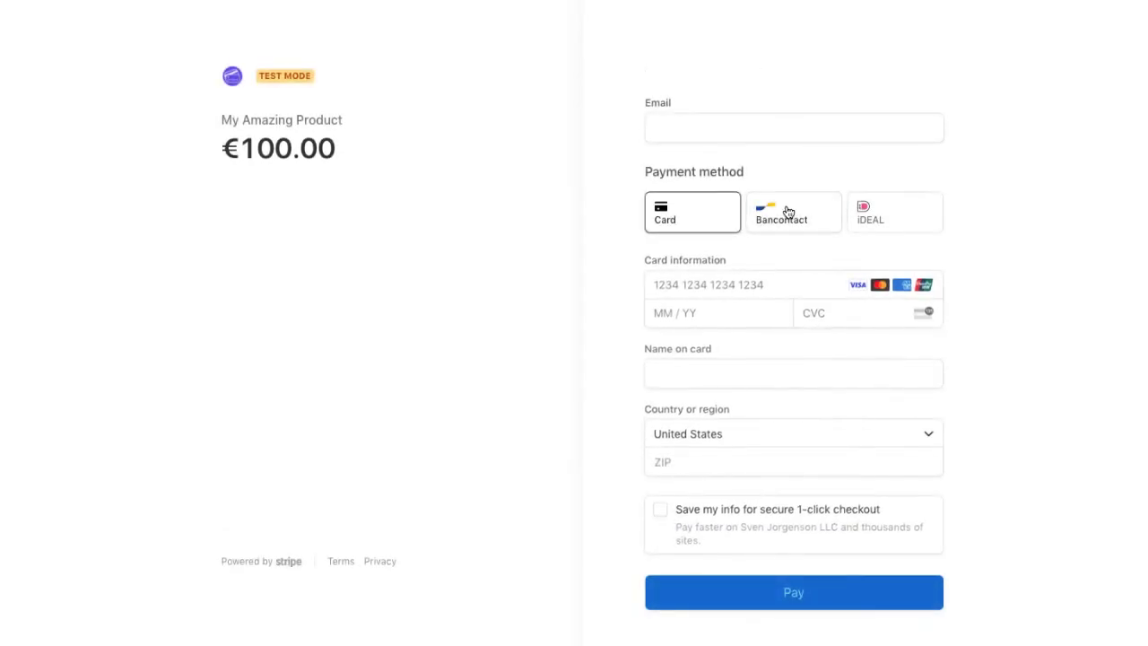
pyautogui.click(789, 212)
pyautogui.click(891, 261)
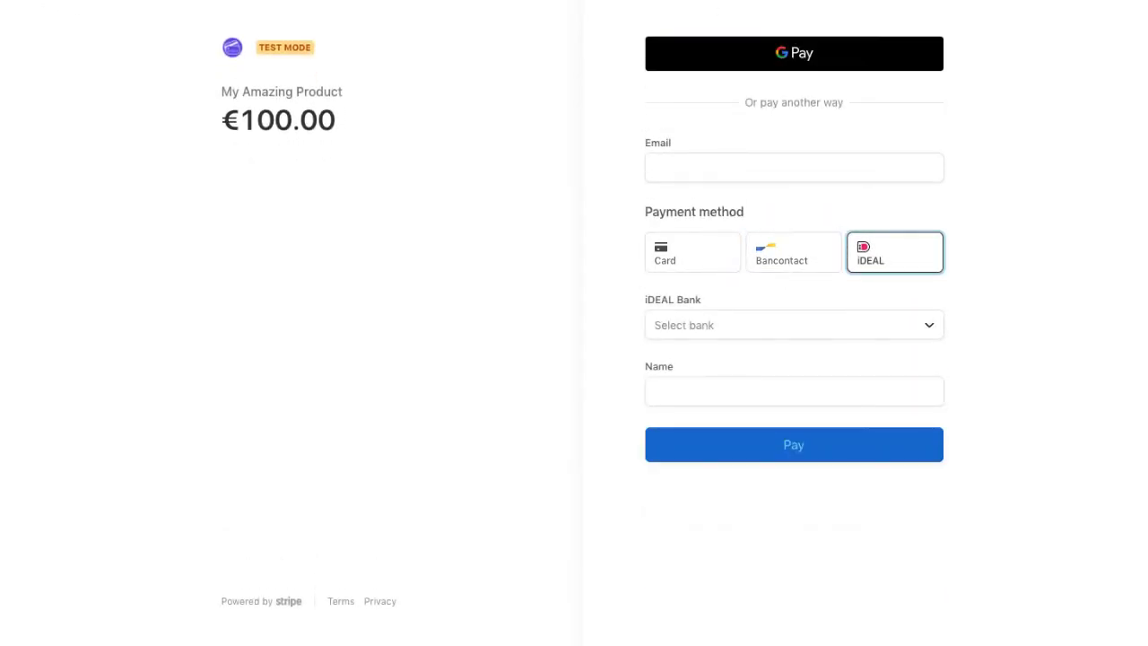
pyautogui.hotkey('alt', 'Left')
pyautogui.scroll(-1, 484, 463)
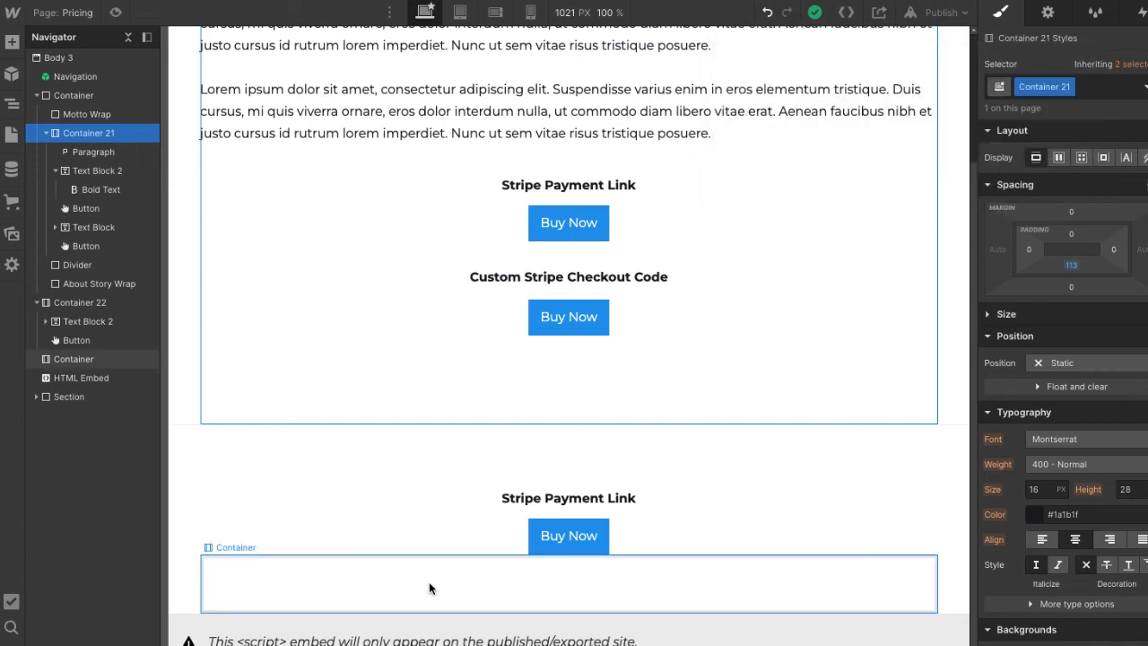
# - Duplicate the Custom Stripe Checkout Code heading below the lower Buy Now and center it
pyautogui.rightClick(460, 281)
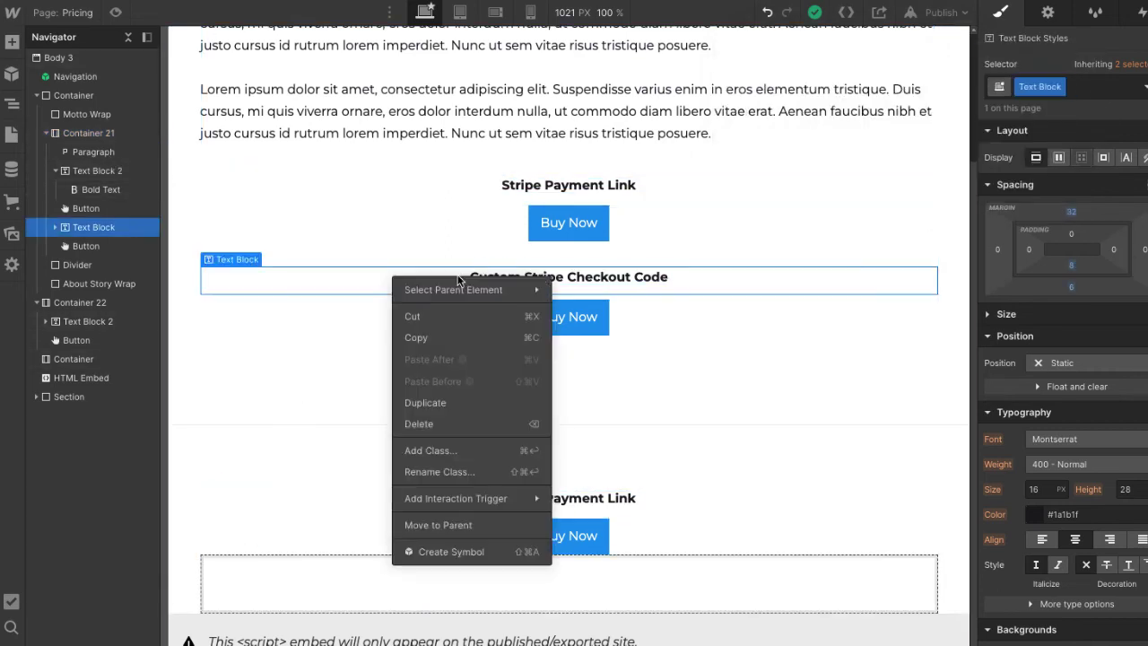
pyautogui.click(415, 411)
pyautogui.moveTo(423, 330); pyautogui.dragTo(428, 594)
pyautogui.scroll(-1, 431, 565)
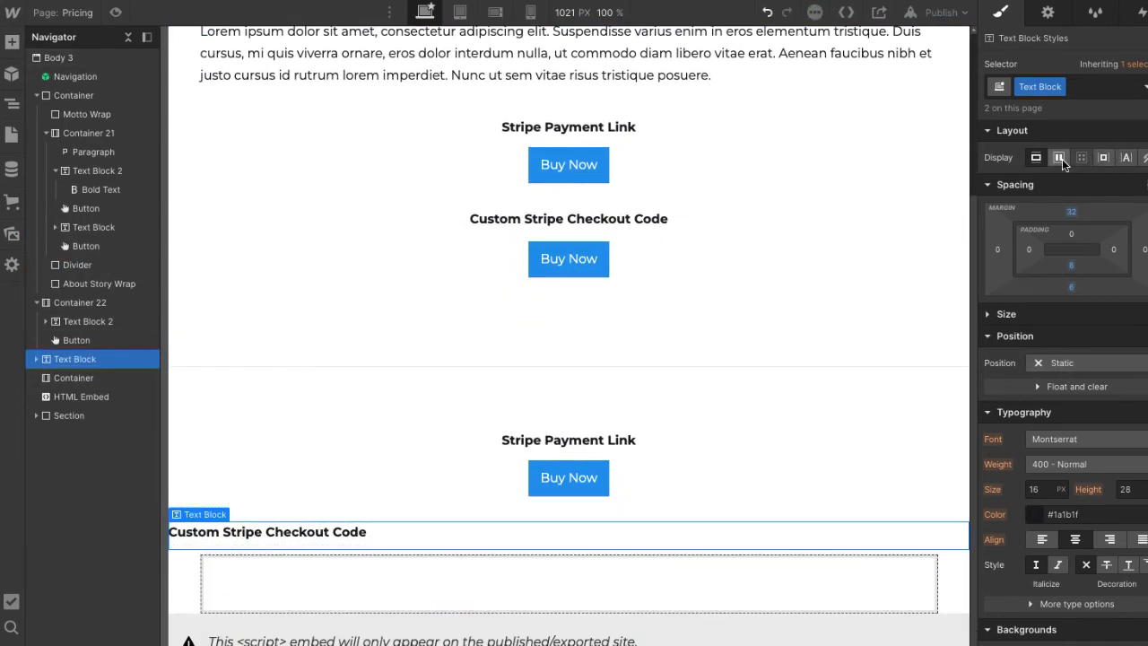
pyautogui.click(1075, 539)
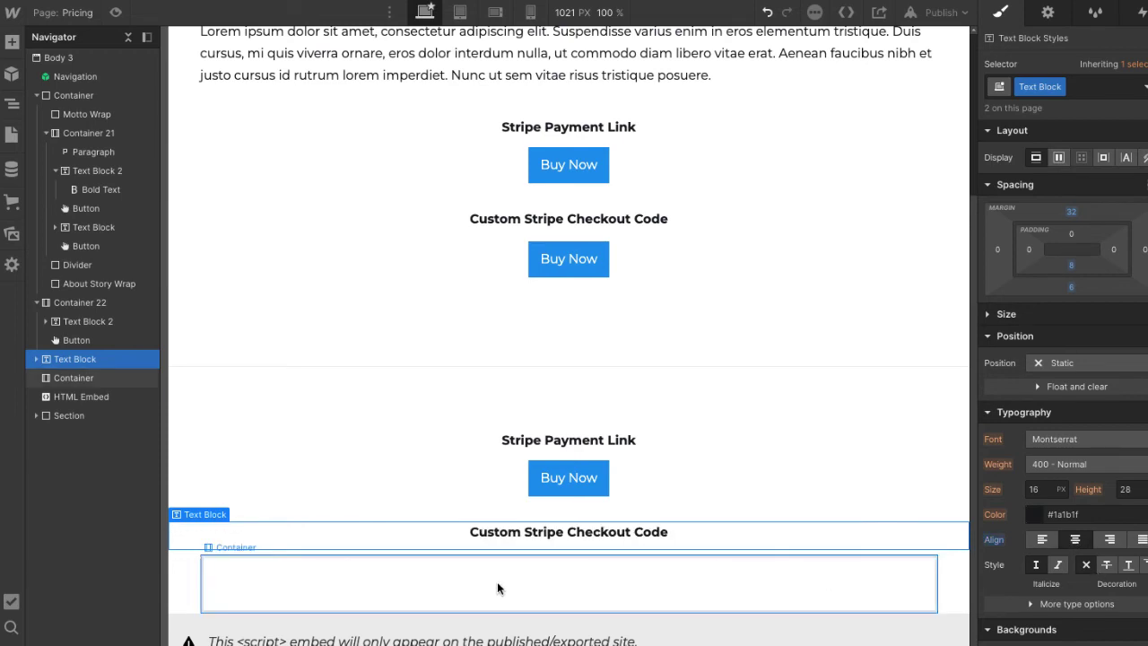
# - Add a centered button in the container below and give it a 200 bottom margin
pyautogui.click(12, 42)
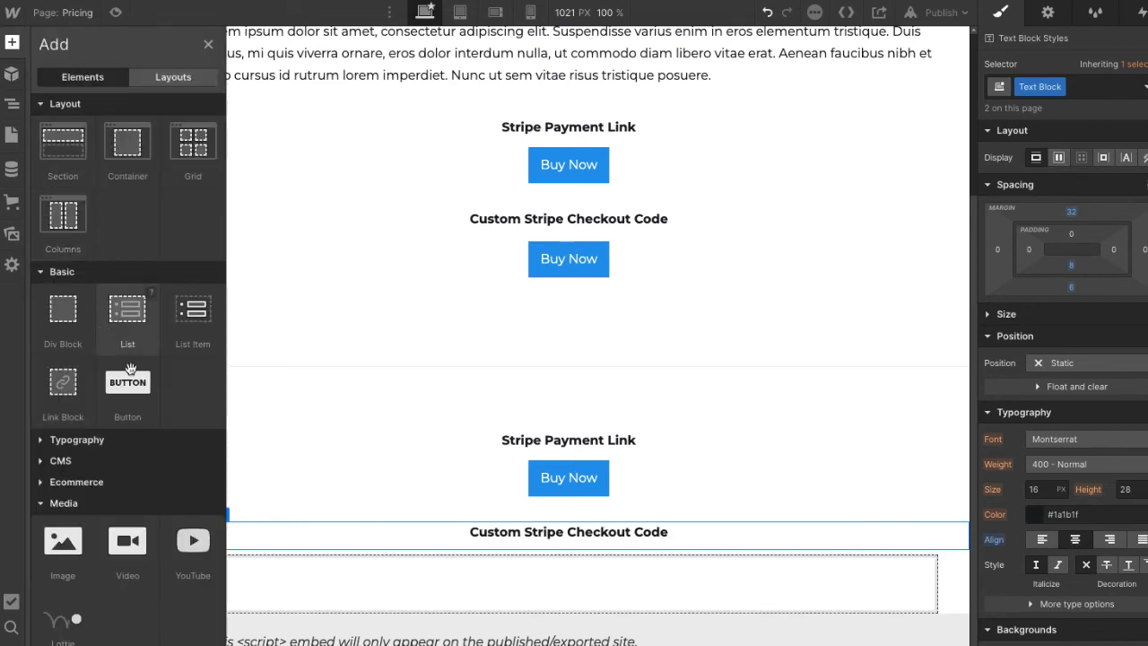
pyautogui.moveTo(239, 428); pyautogui.dragTo(612, 566)
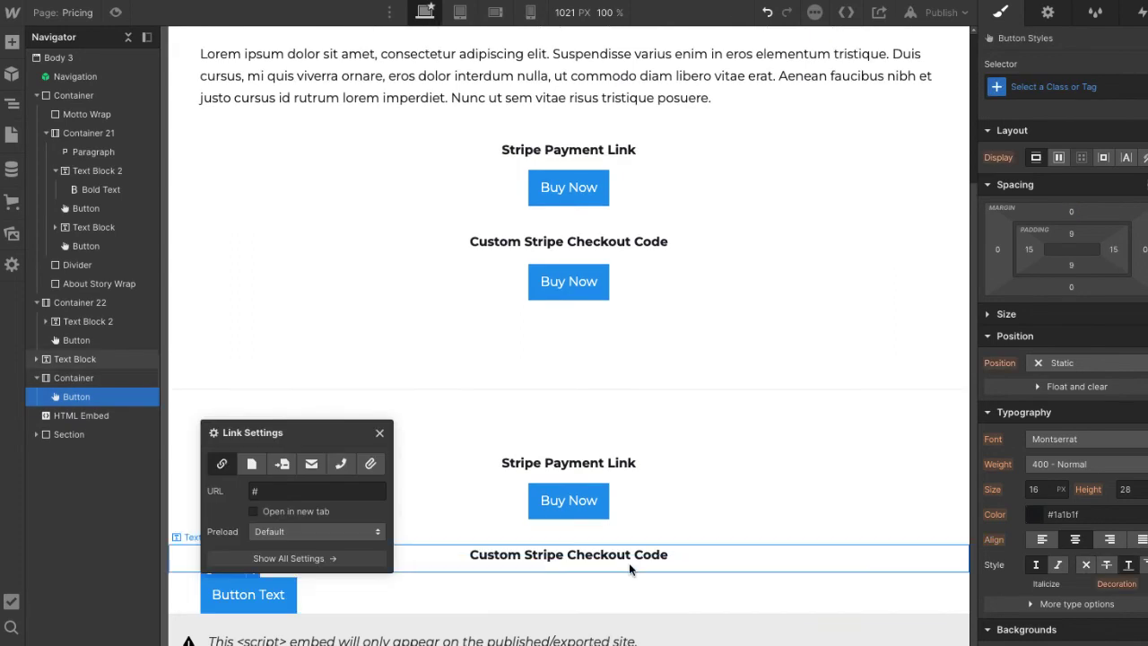
pyautogui.click(464, 597)
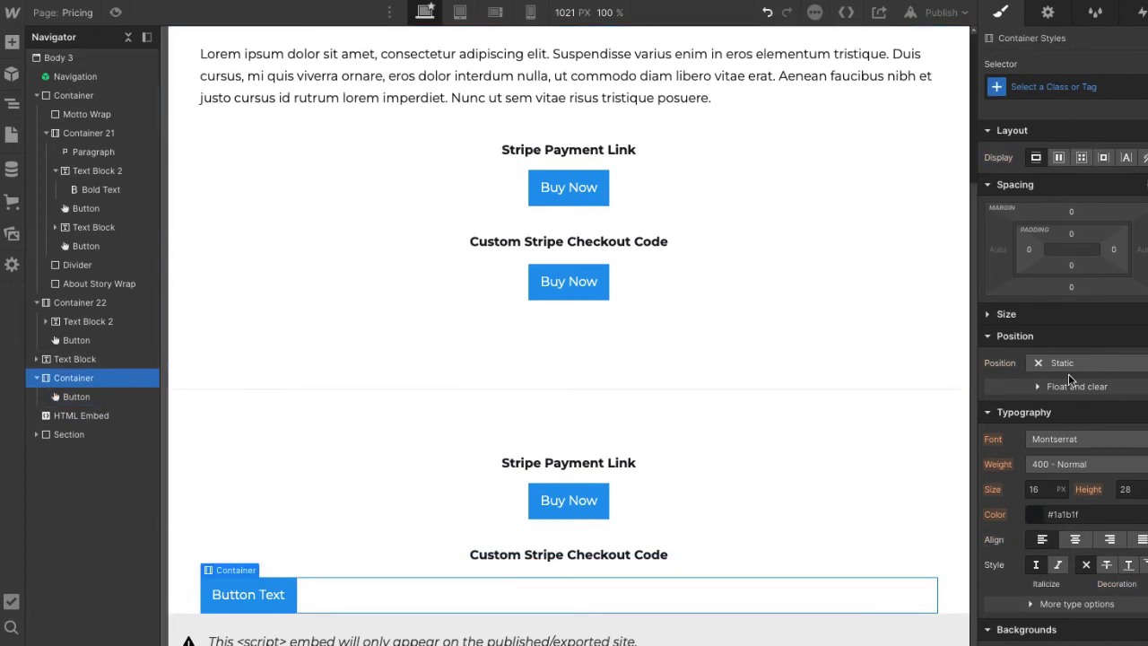
pyautogui.click(1074, 539)
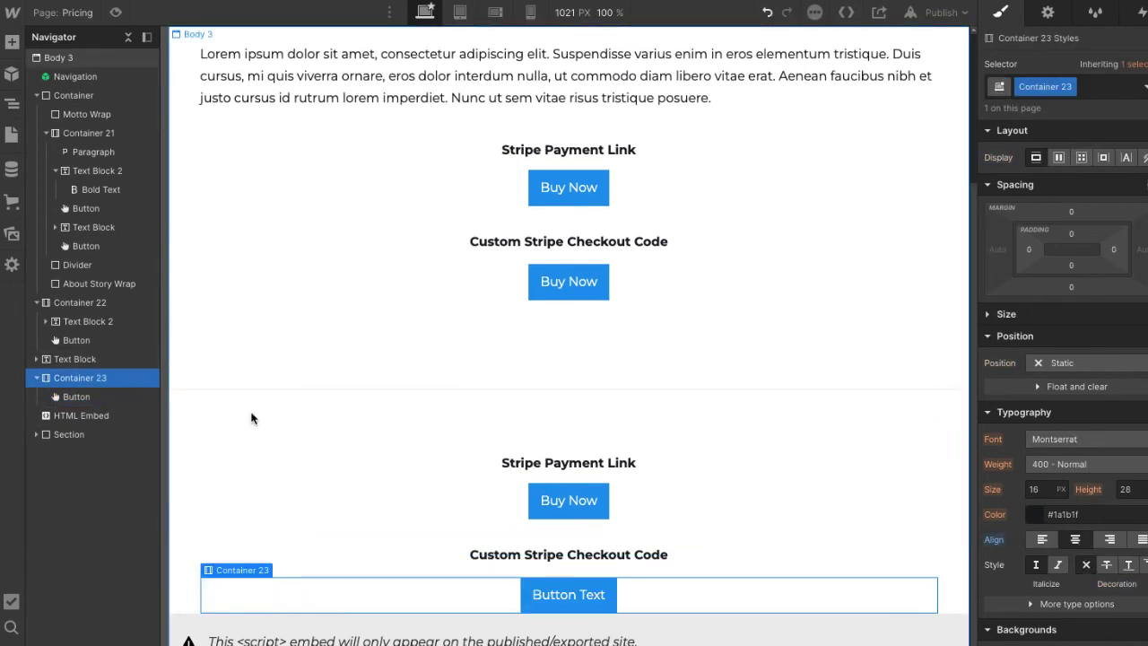
pyautogui.click(1069, 294)
pyautogui.moveTo(1056, 312); pyautogui.dragTo(1127, 312)
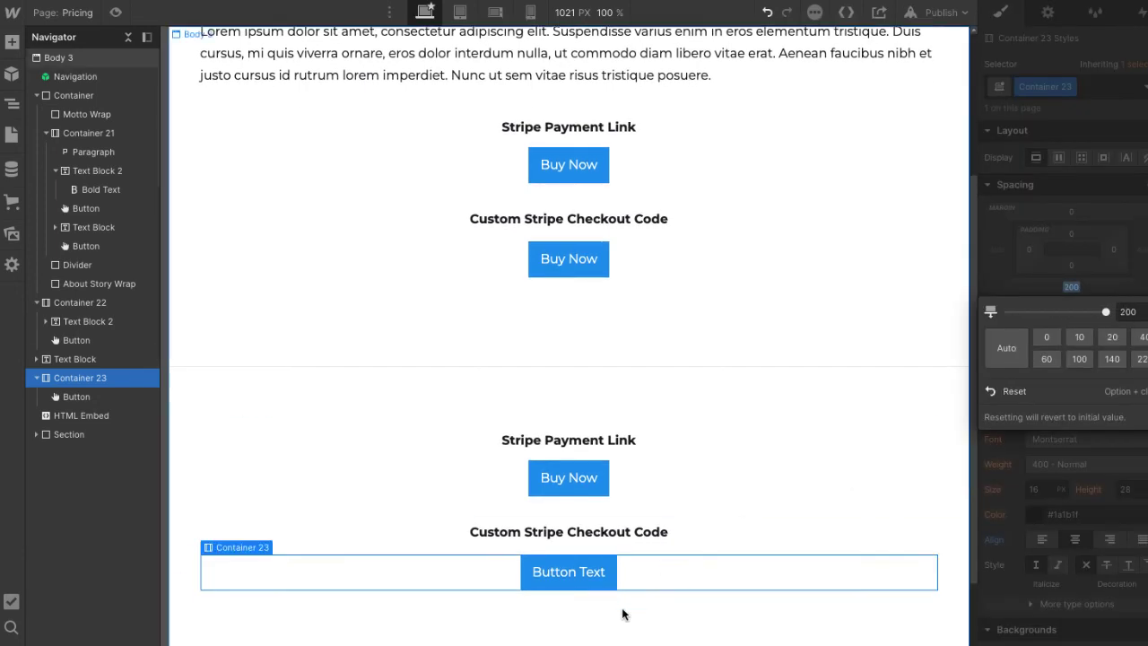
pyautogui.scroll(-3, 603, 585)
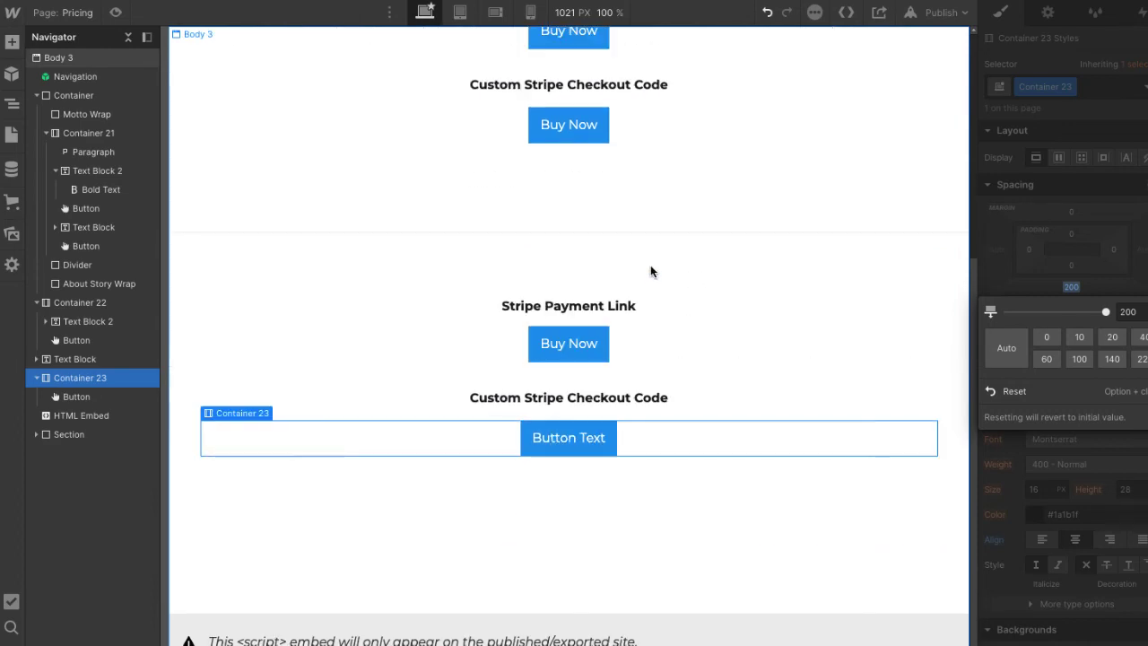
pyautogui.click(637, 539)
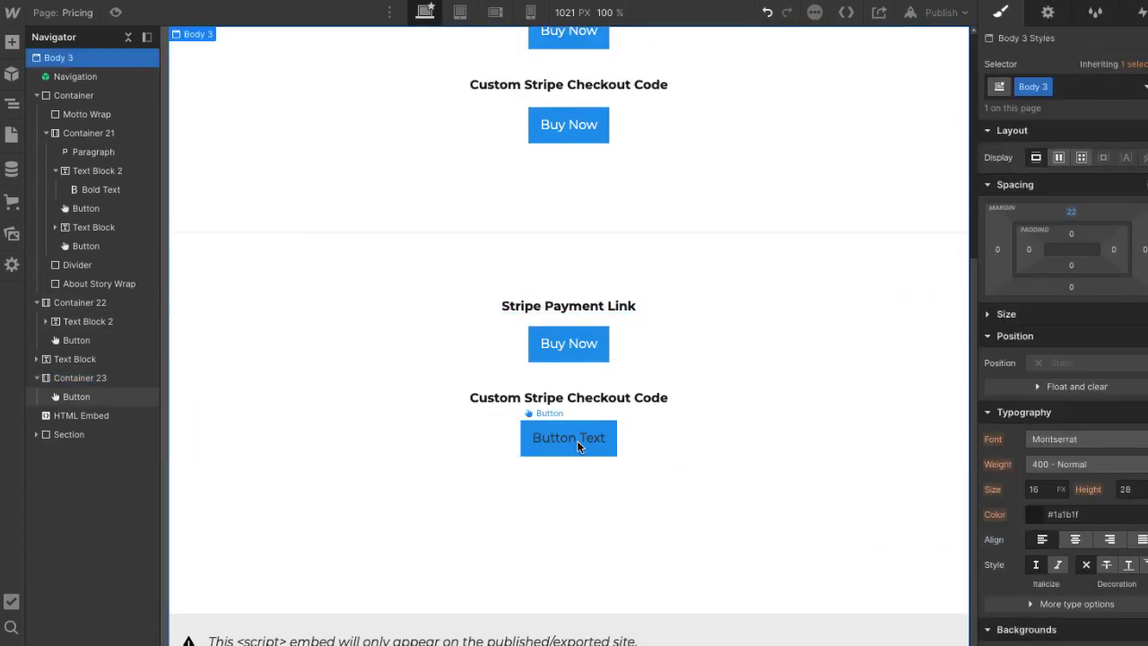
# - Relabel the new checkout button 'Buy Now'
pyautogui.click(576, 440)
pyautogui.doubleClick(587, 439)
pyautogui.press('BackSpace')
pyautogui.press('BackSpace')
pyautogui.press('BackSpace')
pyautogui.press('BackSpace')
pyautogui.press('BackSpace')
pyautogui.press('BackSpace')
pyautogui.press('BackSpace')
pyautogui.press('BackSpace')
pyautogui.write('BU')
pyautogui.press('BackSpace')
pyautogui.write('uy N')
pyautogui.press('BackSpace')
pyautogui.press('BackSpace')
pyautogui.write('Now')
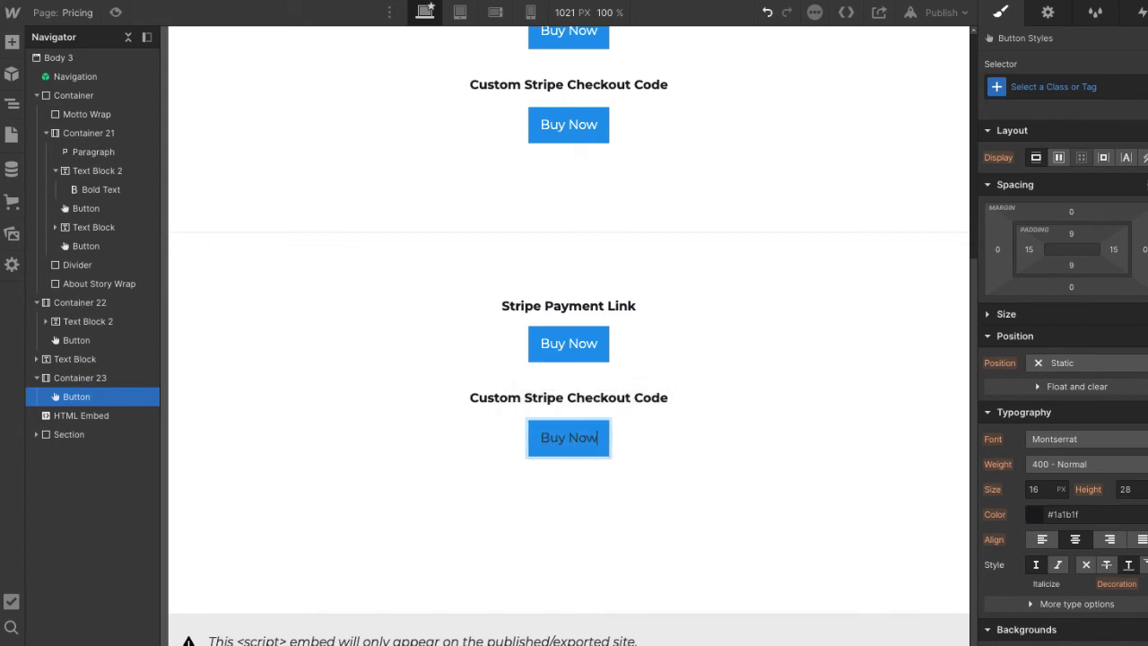
pyautogui.click(558, 538)
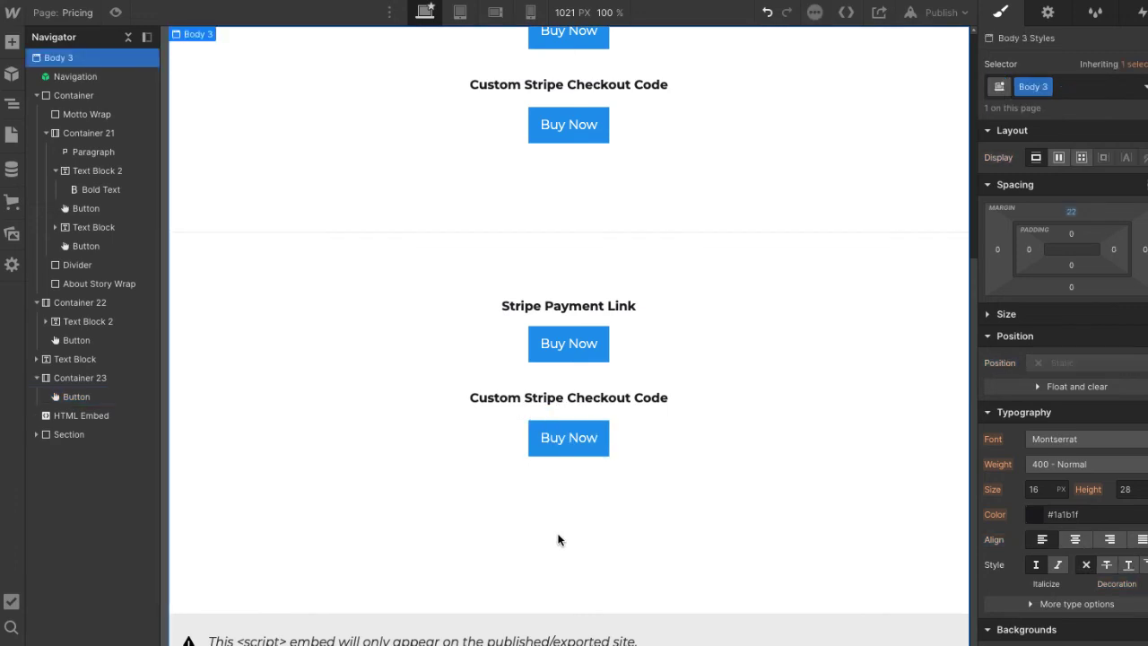
# - Give the checkout Buy Now button the element ID 4141 in its Settings
pyautogui.click(584, 437)
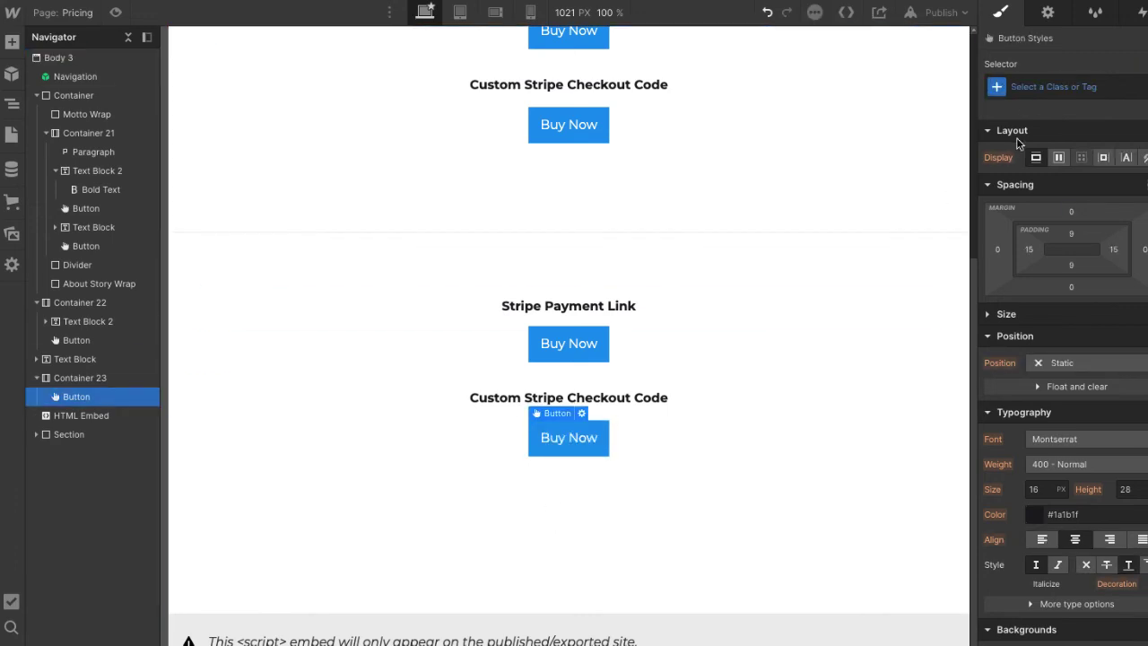
pyautogui.click(1046, 13)
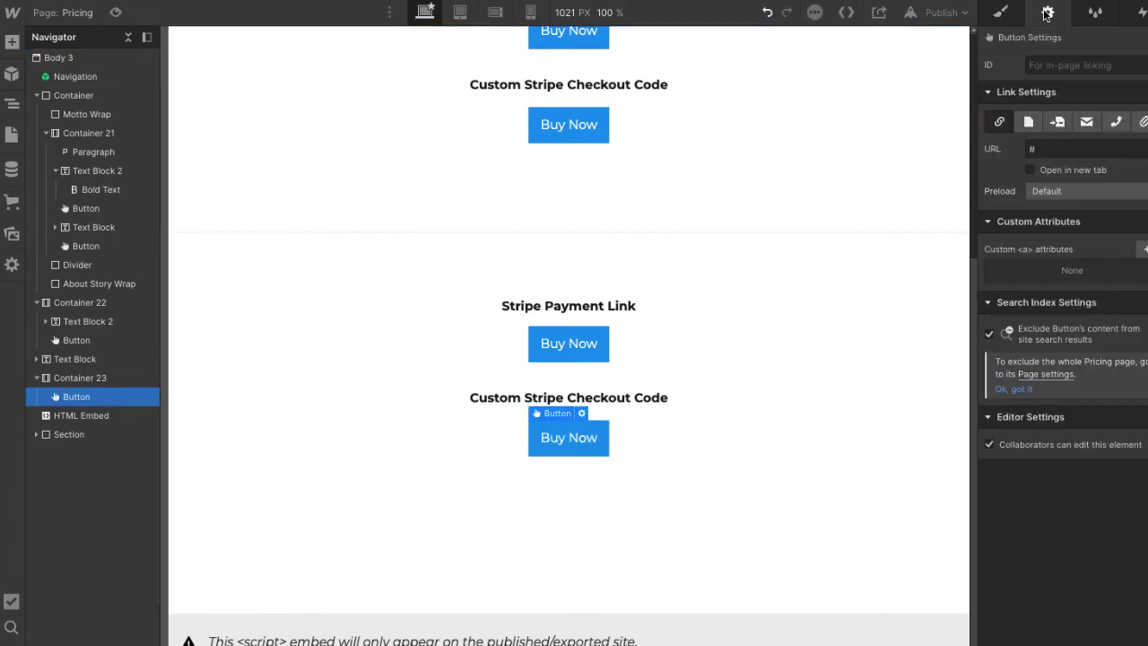
pyautogui.click(1033, 65)
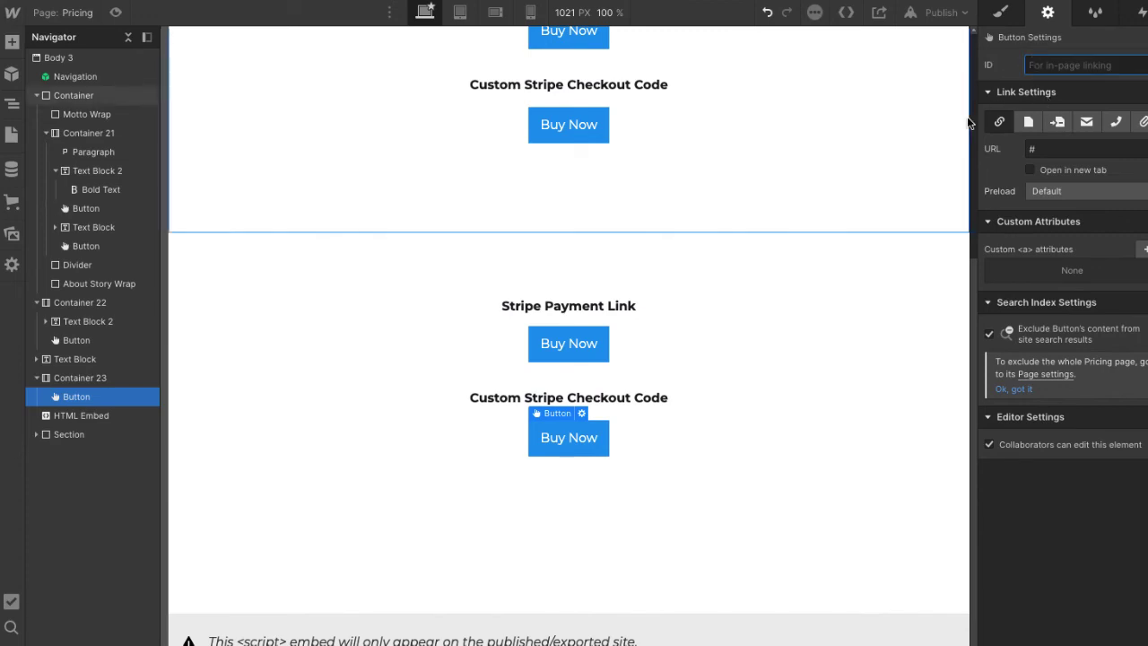
pyautogui.write('4141')
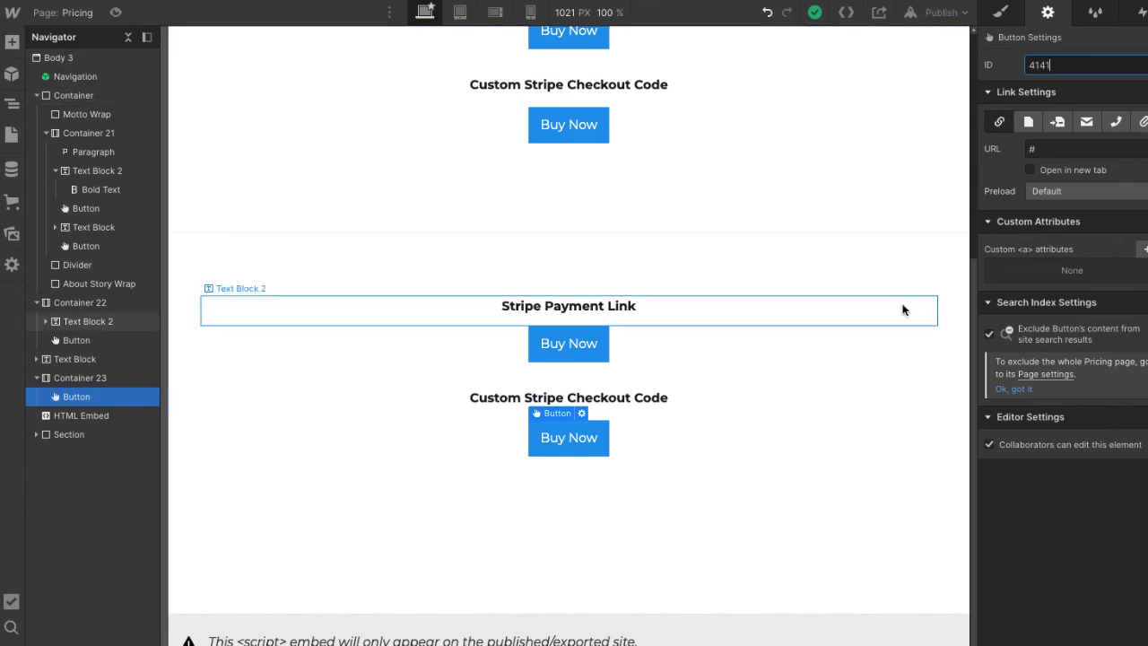
pyautogui.click(824, 404)
pyautogui.click(679, 507)
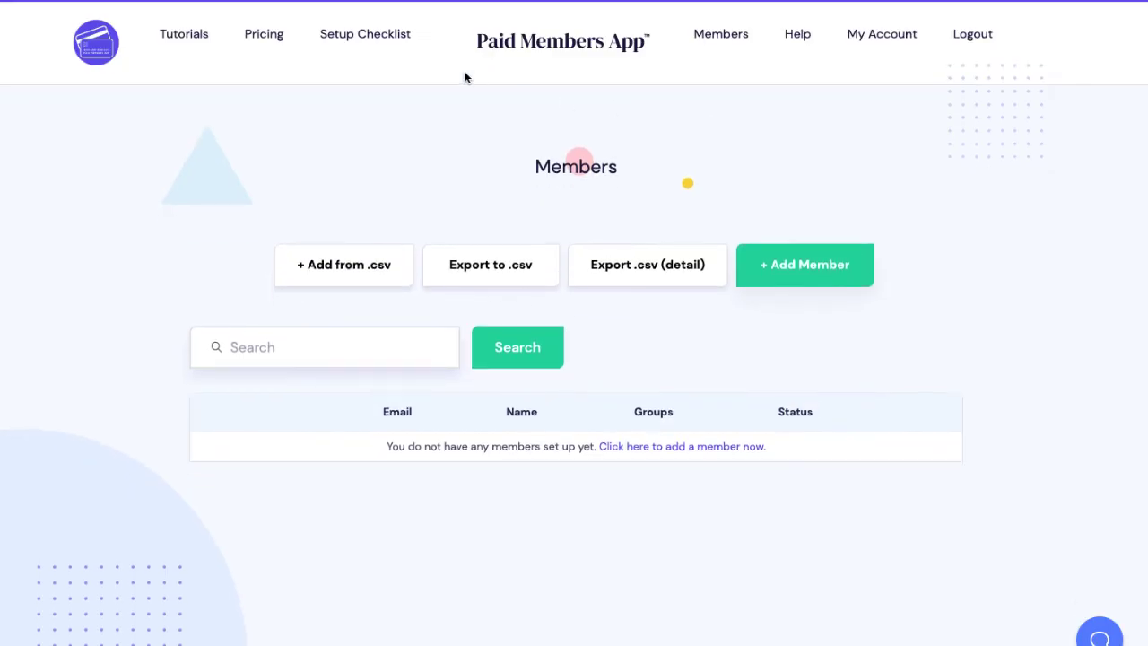
# - Go to the Payment Buttons setup step and choose the One-time Payment card
pyautogui.moveTo(334, 33)
pyautogui.click(384, 194)
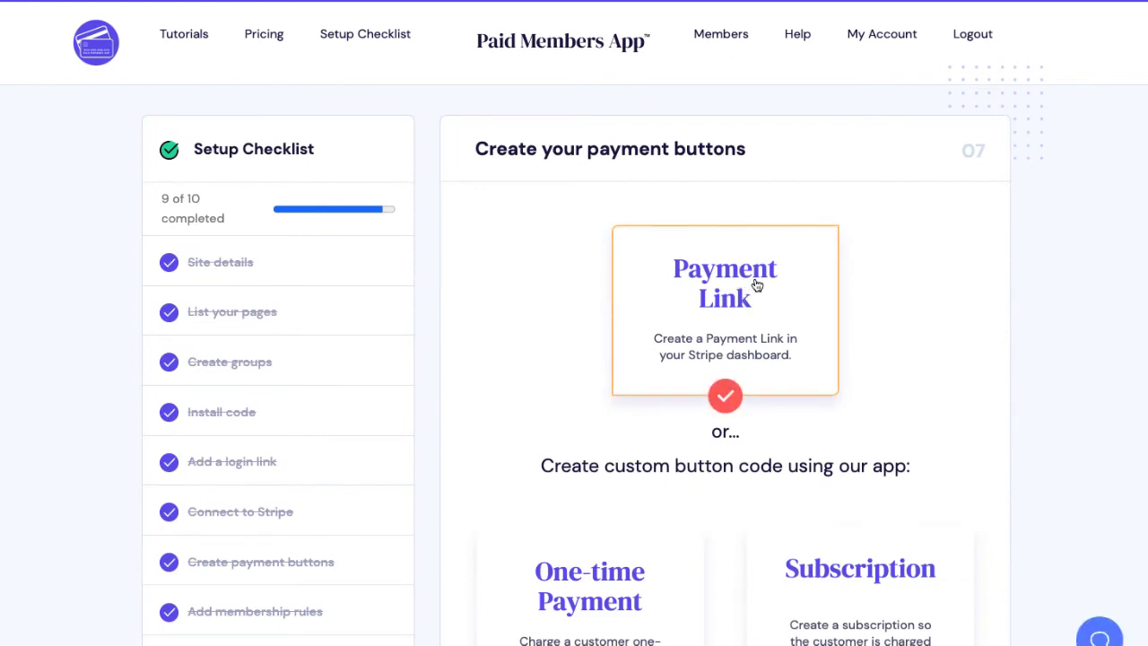
pyautogui.scroll(-1, 703, 319)
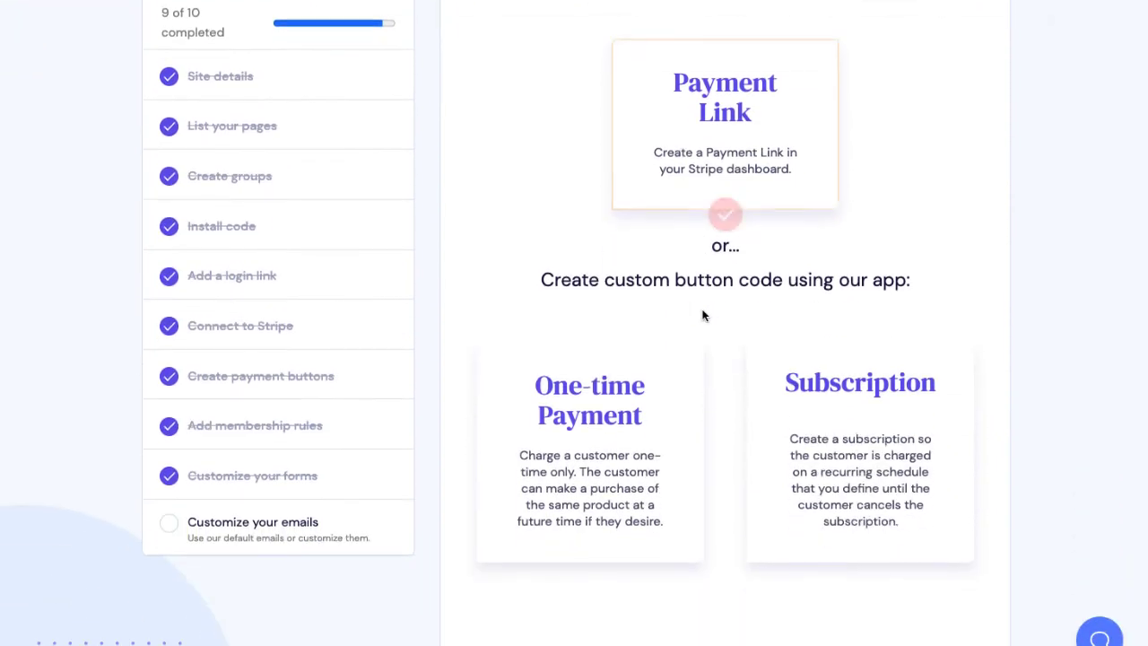
pyautogui.click(550, 437)
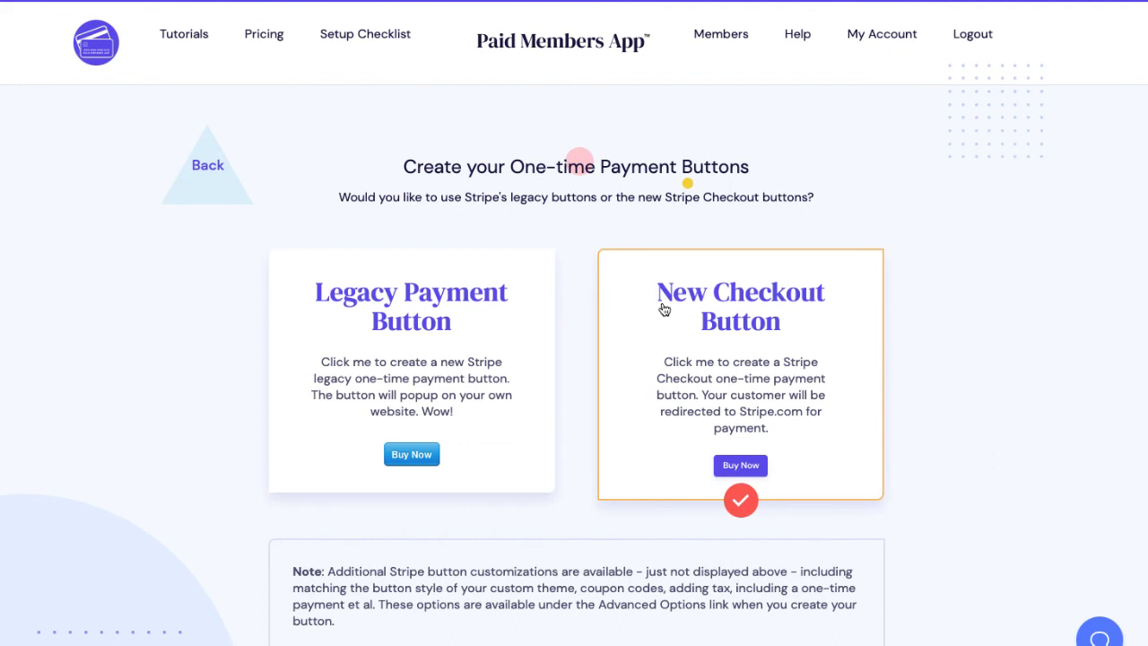
# - Start a New Checkout Button named 'My Amazing Product'
pyautogui.click(663, 310)
pyautogui.write('My ')
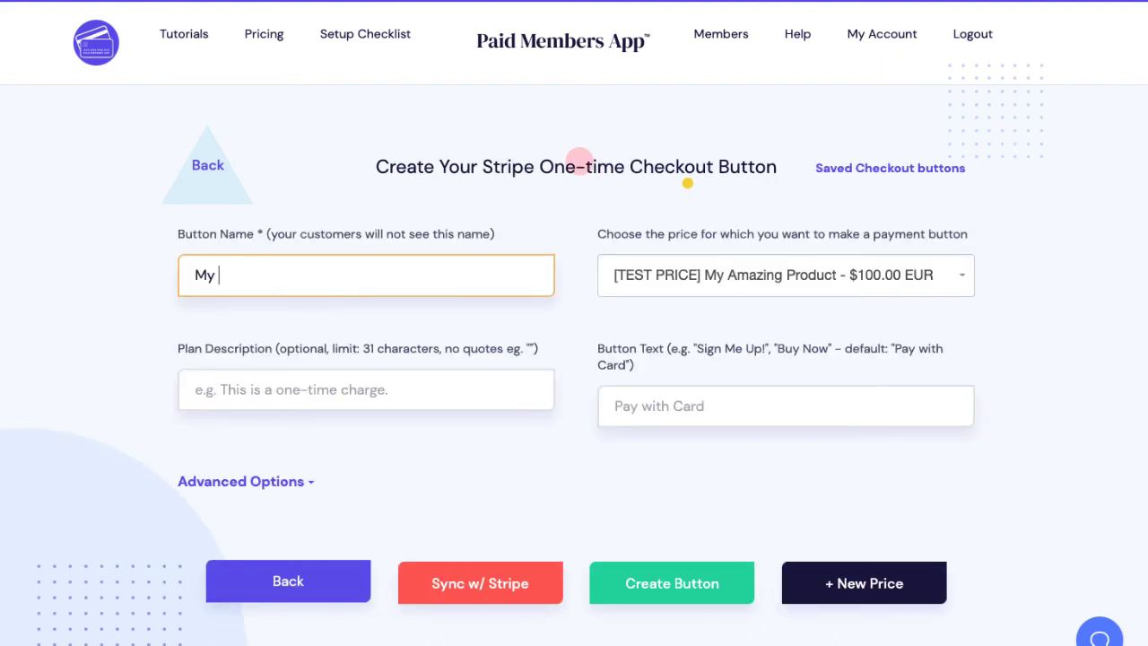
pyautogui.write('Amazing Product')
pyautogui.click(366, 337)
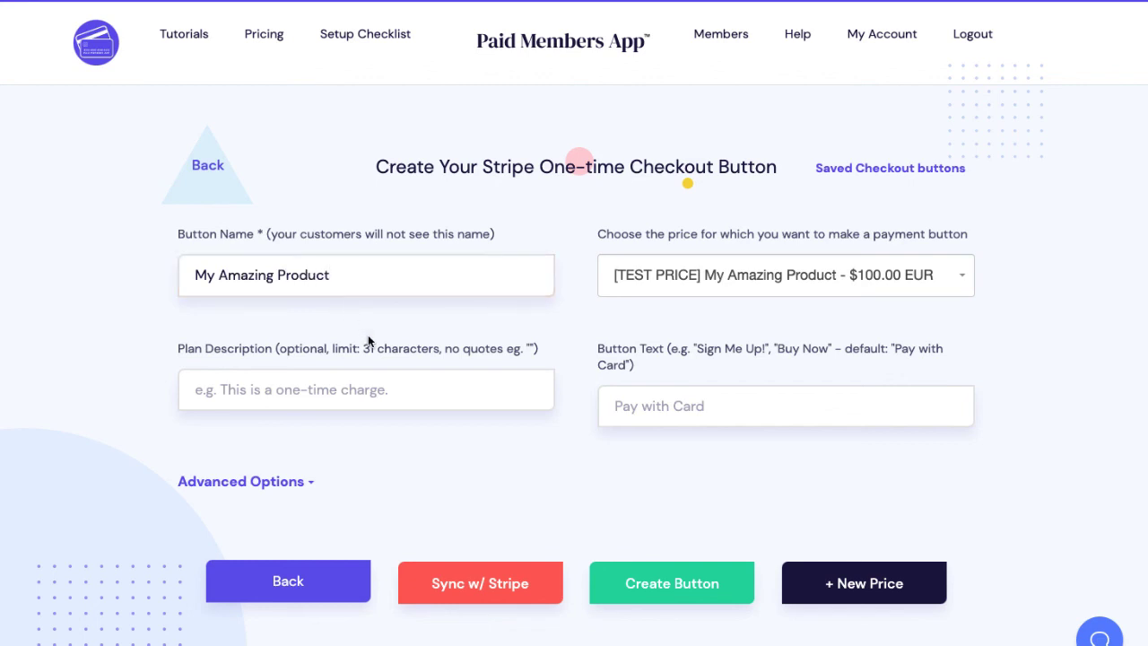
pyautogui.click(641, 410)
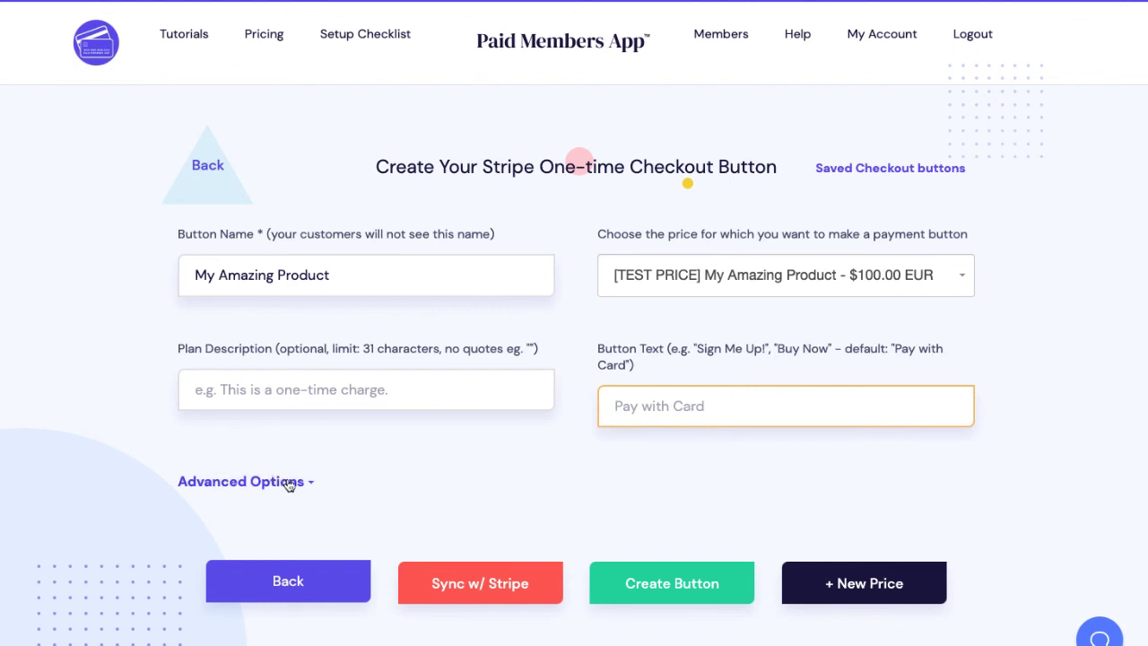
# - Enable Webflow Button Style with button ID 4141, create the button and copy its code
pyautogui.click(289, 485)
pyautogui.scroll(-3, 202, 405)
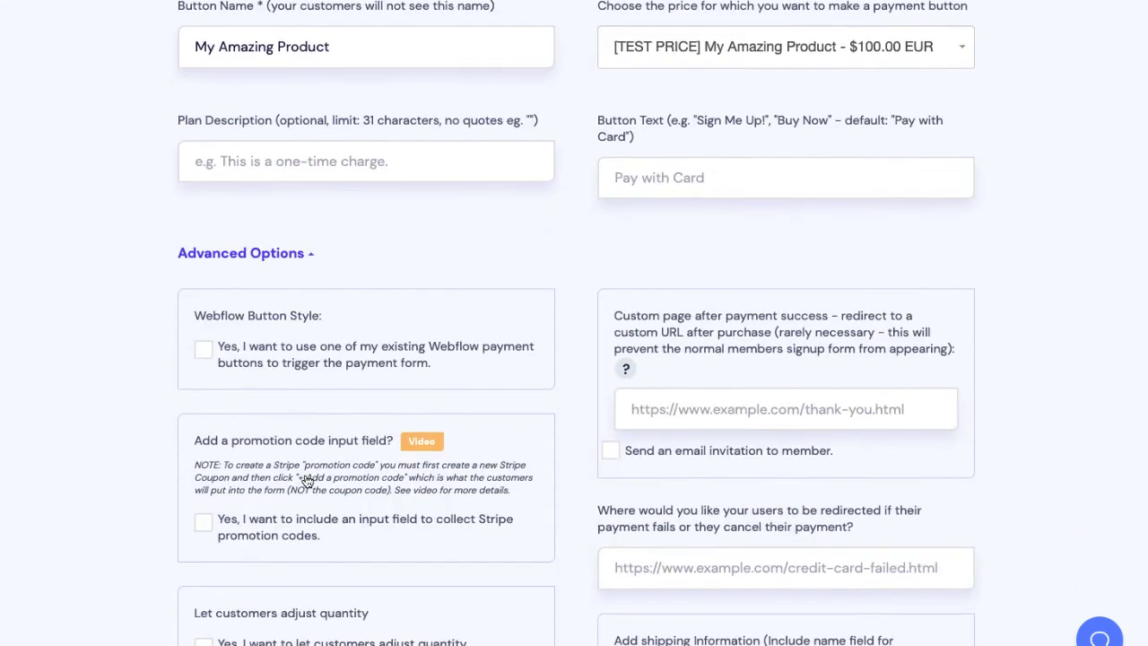
pyautogui.click(202, 349)
pyautogui.click(248, 459)
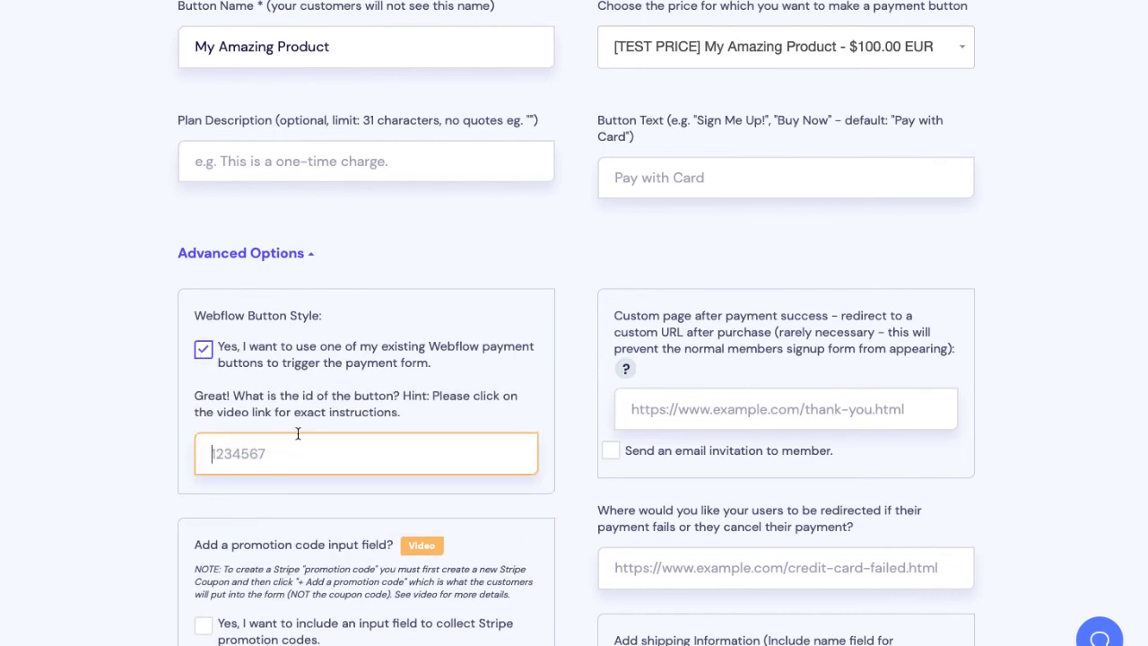
pyautogui.write('4141')
pyautogui.scroll(-7, 705, 407)
pyautogui.click(672, 392)
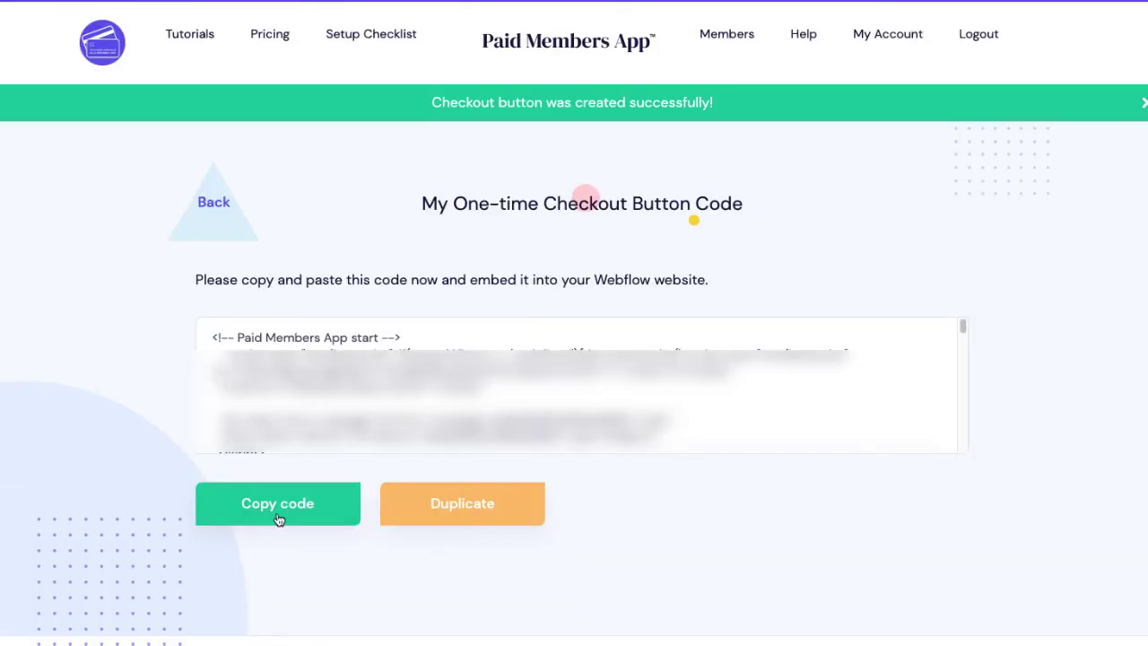
pyautogui.click(280, 512)
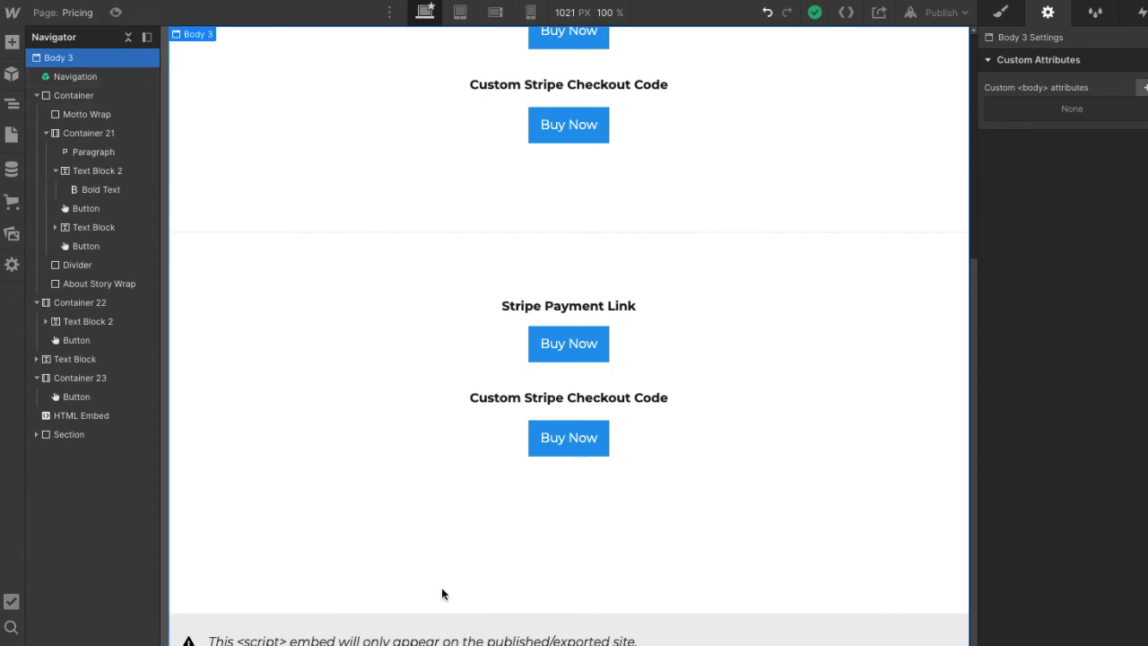
# - Drop an HTML Embed at the page bottom, paste the checkout code and save
pyautogui.click(11, 43)
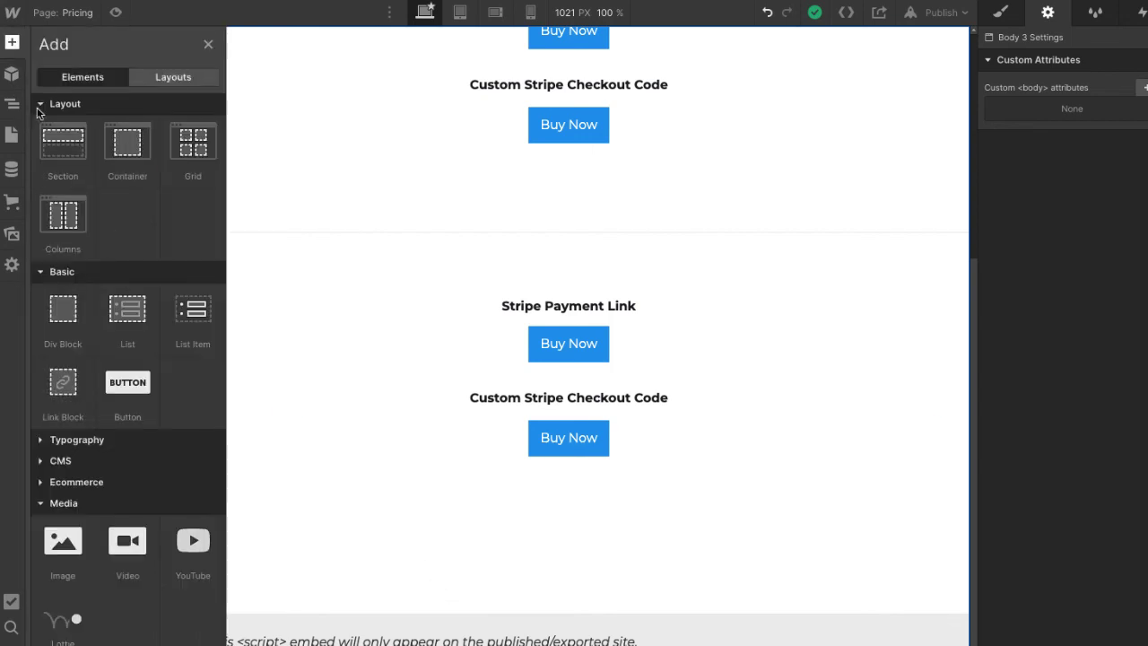
pyautogui.click(39, 104)
pyautogui.click(38, 124)
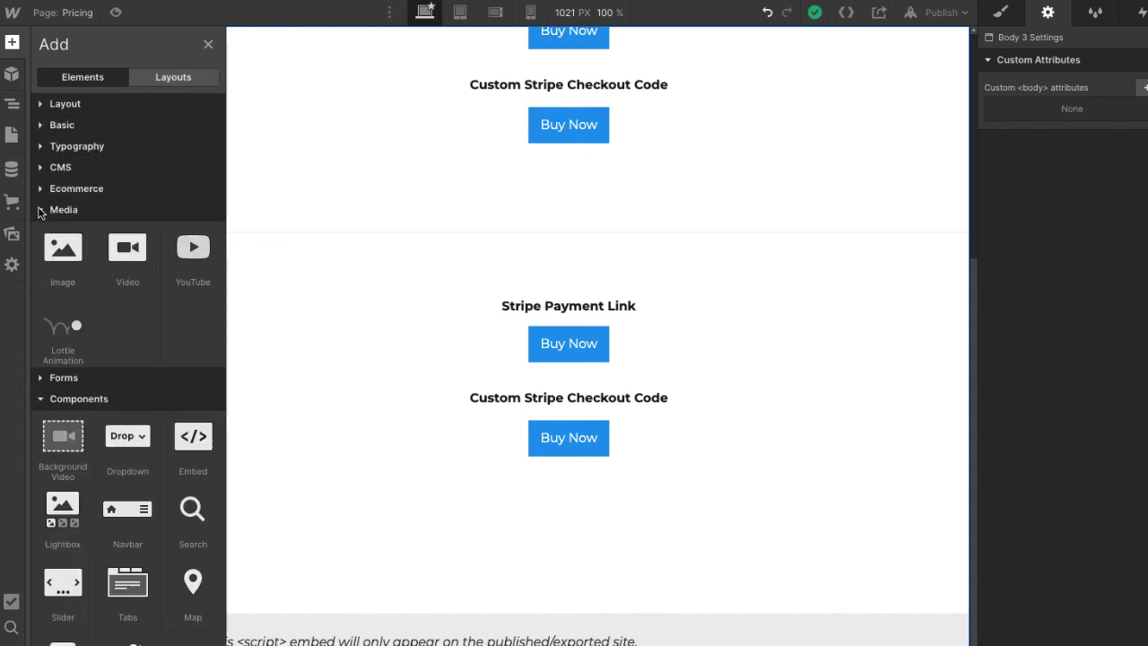
pyautogui.click(41, 210)
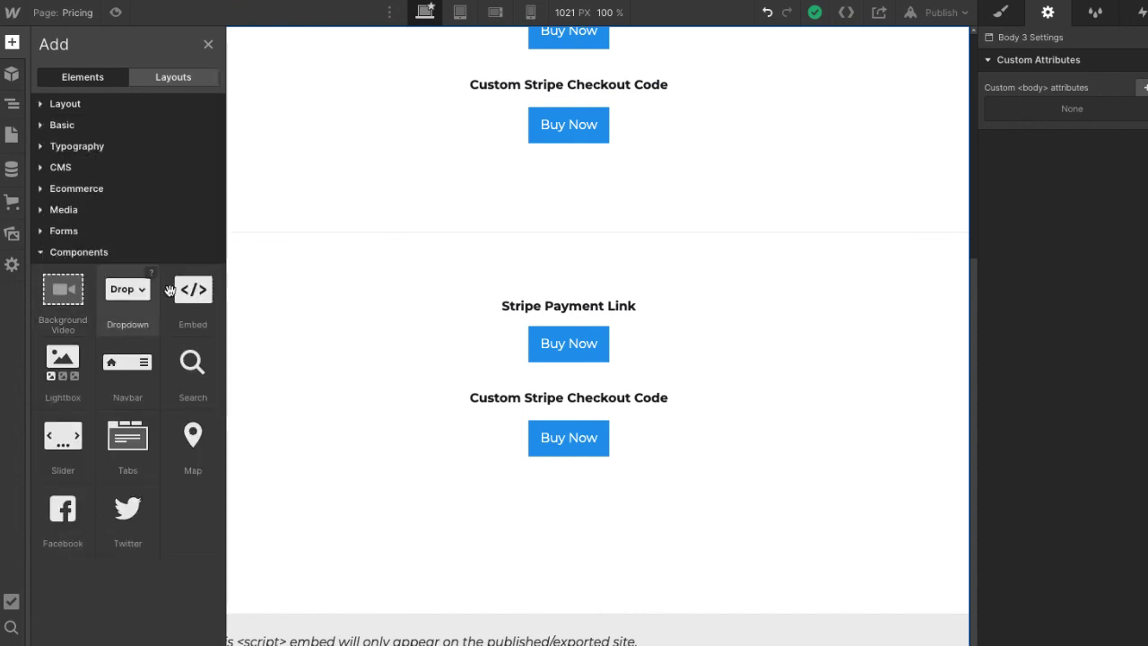
pyautogui.moveTo(193, 306); pyautogui.dragTo(376, 602)
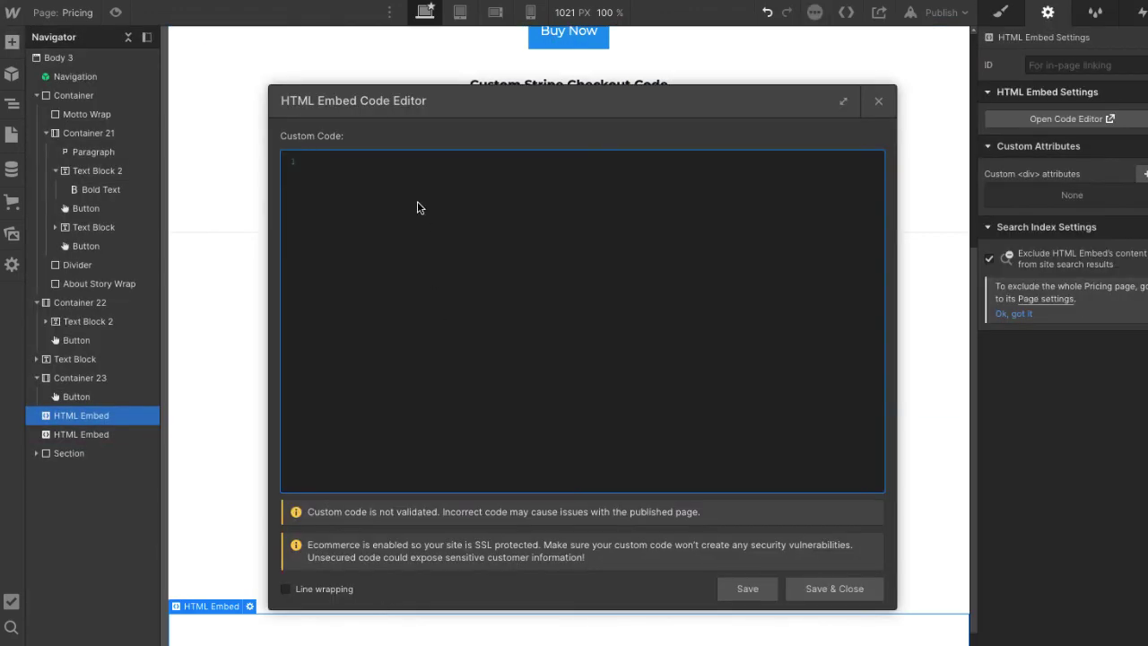
pyautogui.hotkey('ctrl', 'v')
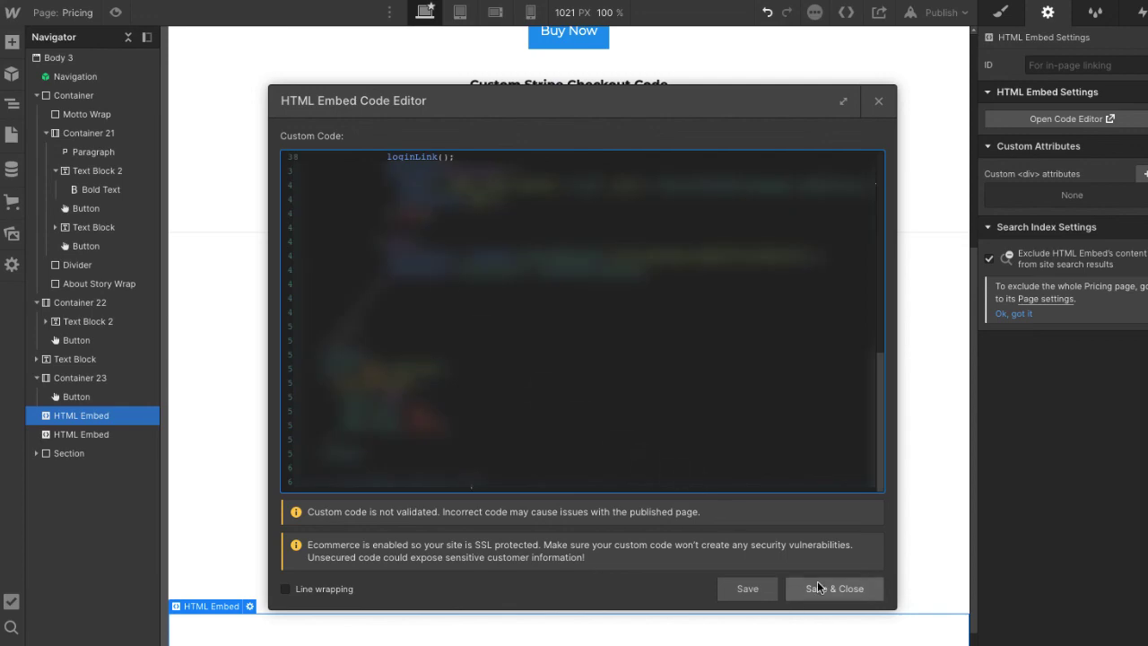
pyautogui.click(815, 587)
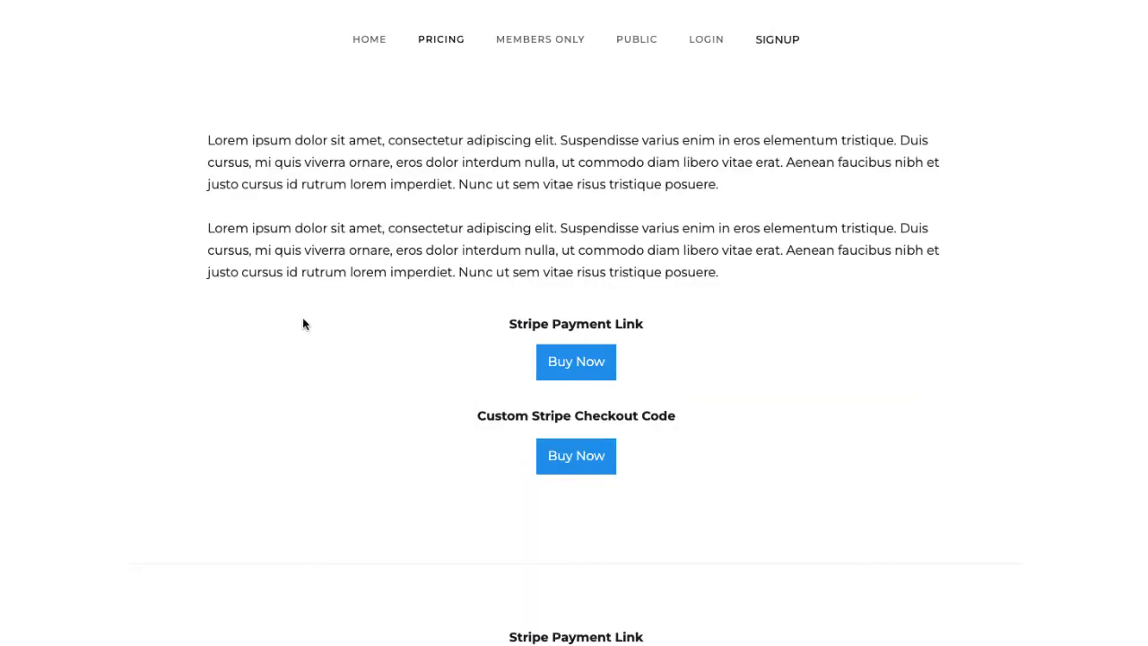
pyautogui.scroll(-3, 316, 324)
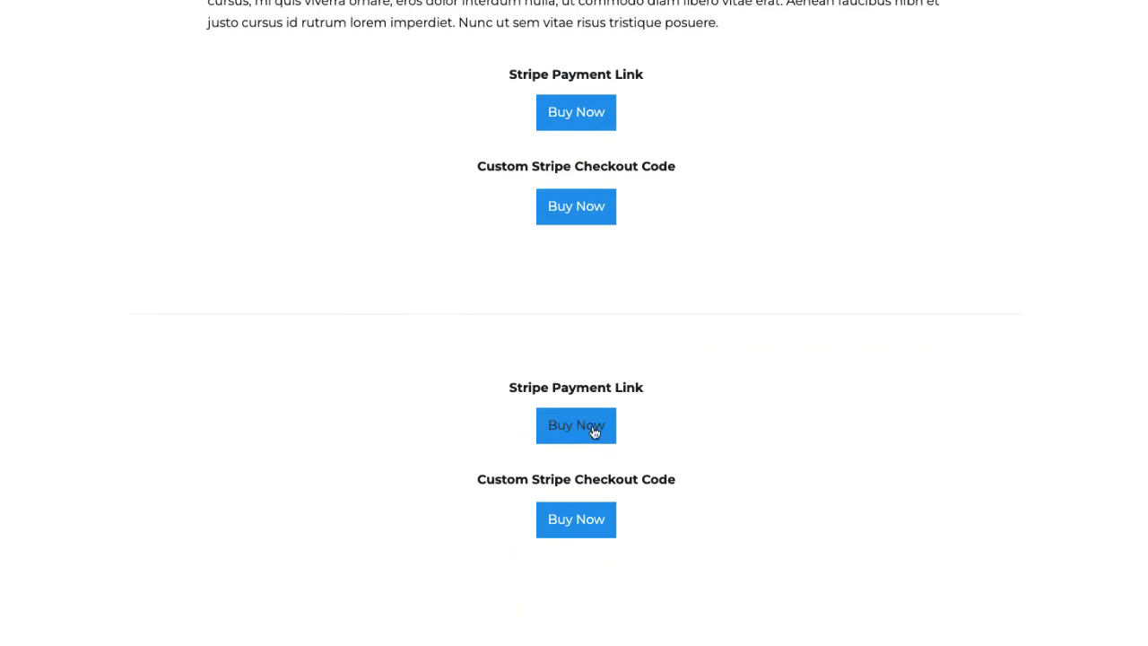
pyautogui.click(604, 525)
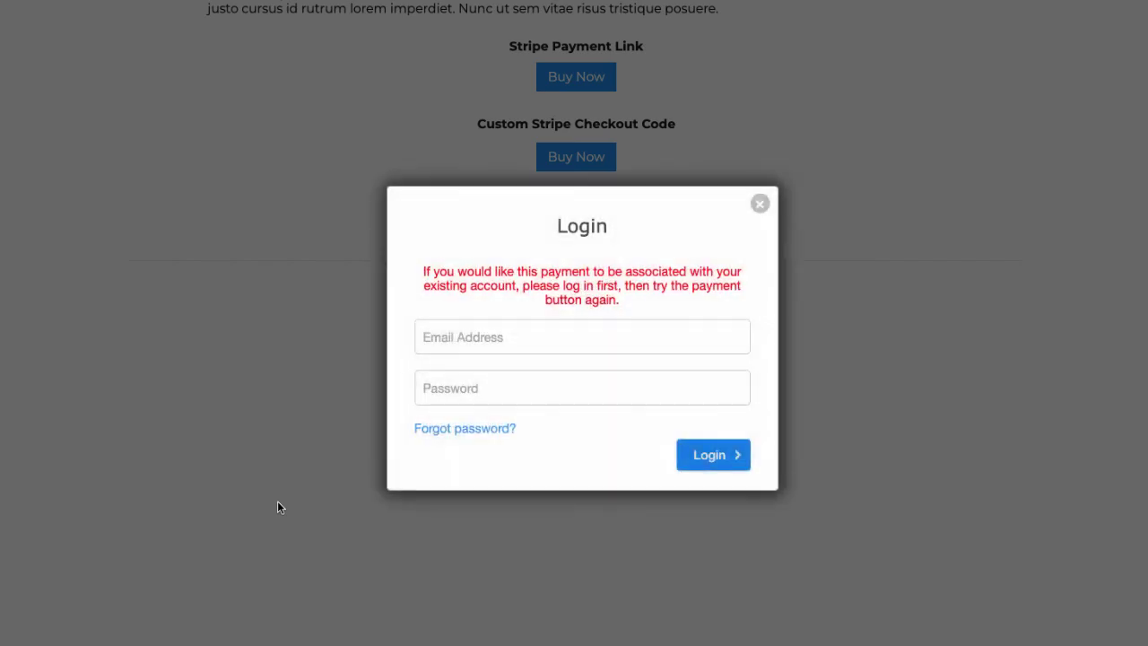
pyautogui.click(759, 204)
pyautogui.scroll(2, 687, 338)
pyautogui.scroll(-4, 684, 340)
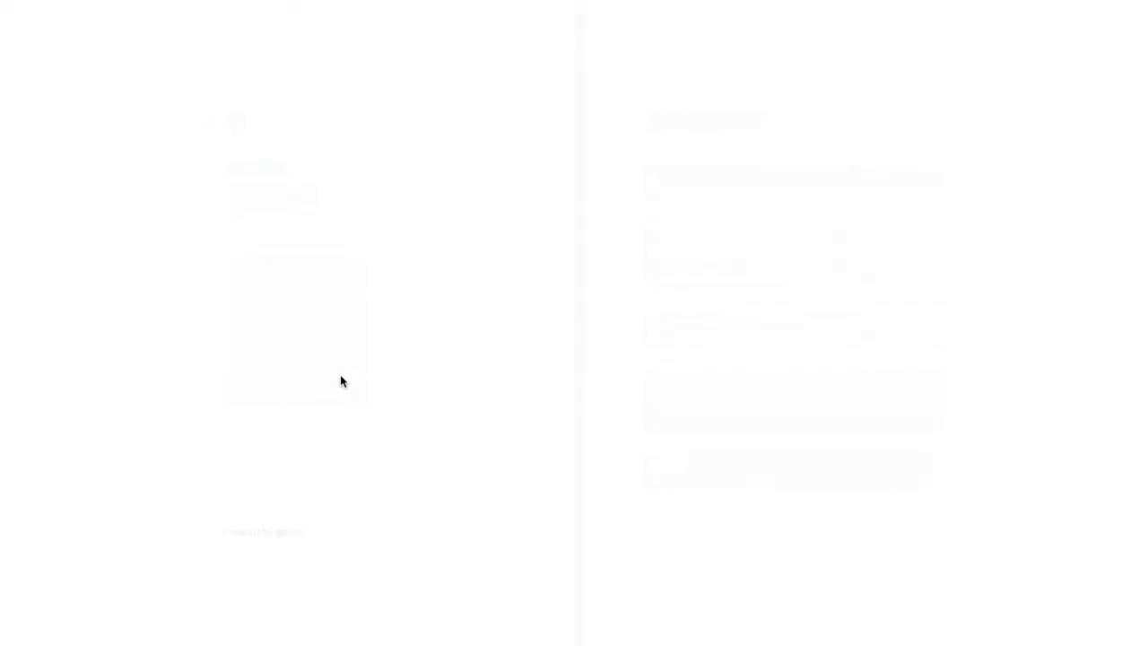
pyautogui.click(686, 225)
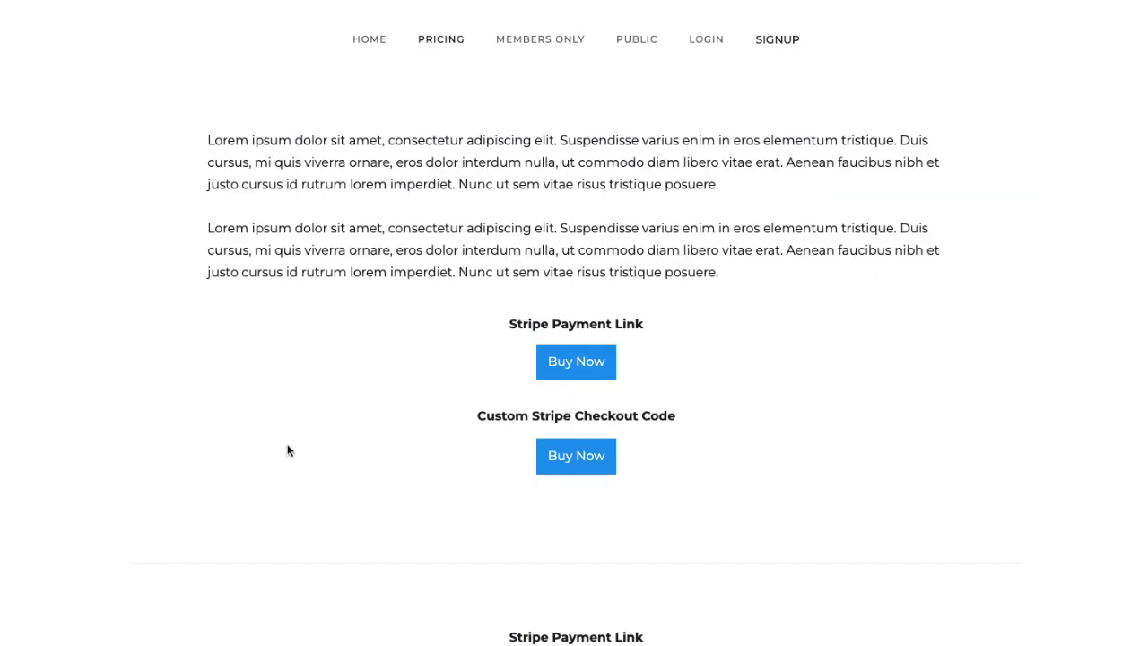